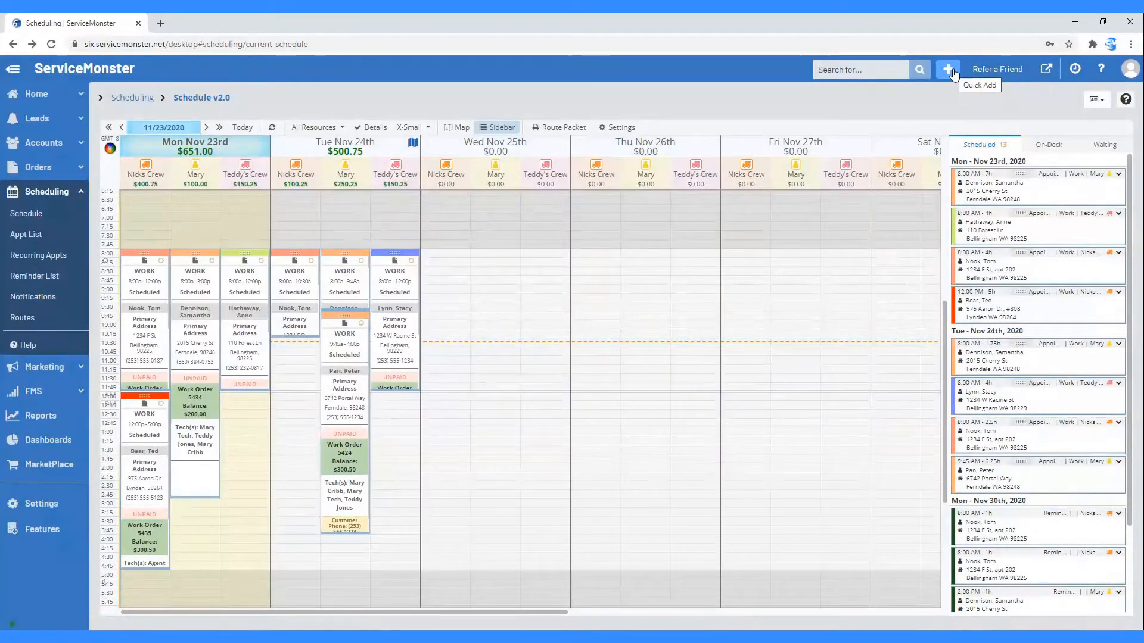
- Open the Quick Add form, search by the customer's first name, and select the second matching existing account
left_click(949, 70)
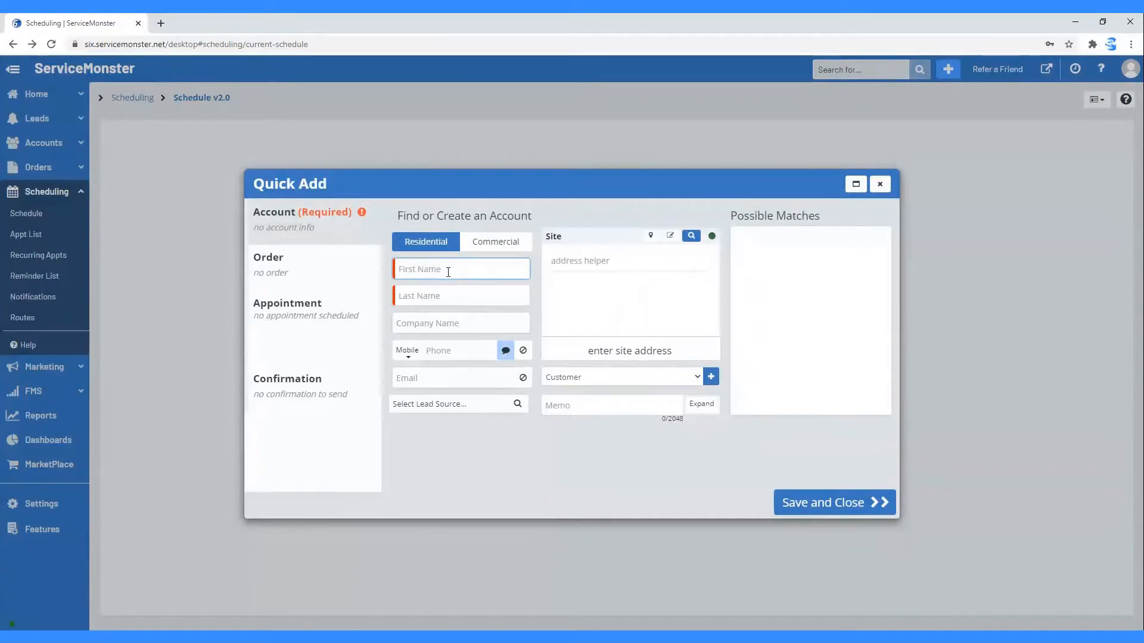
type("Mary")
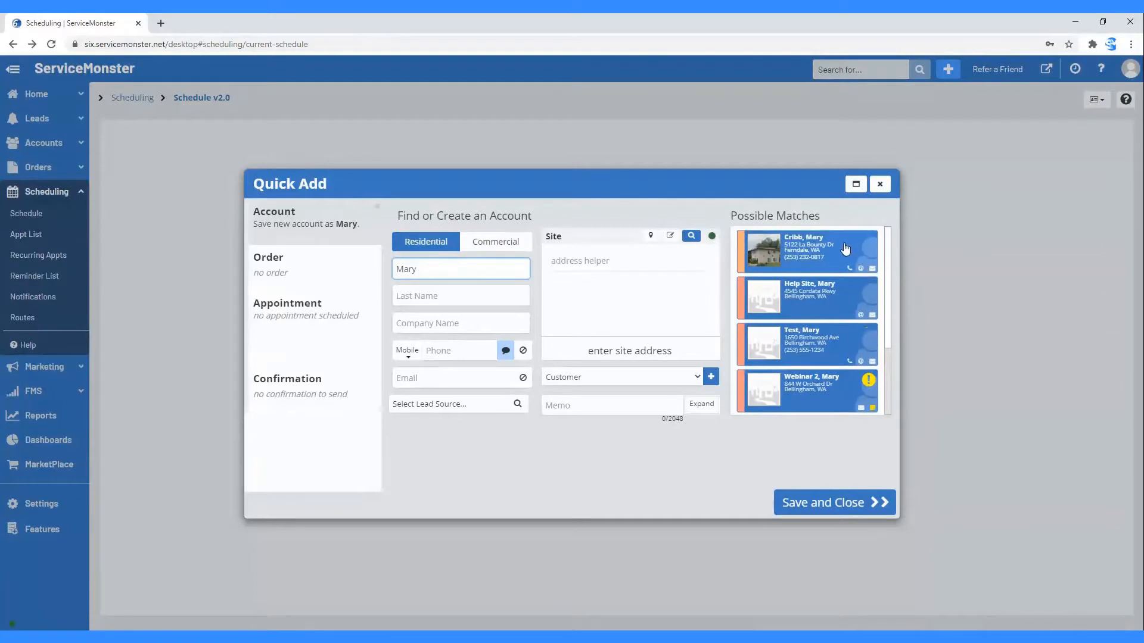
left_click(842, 300)
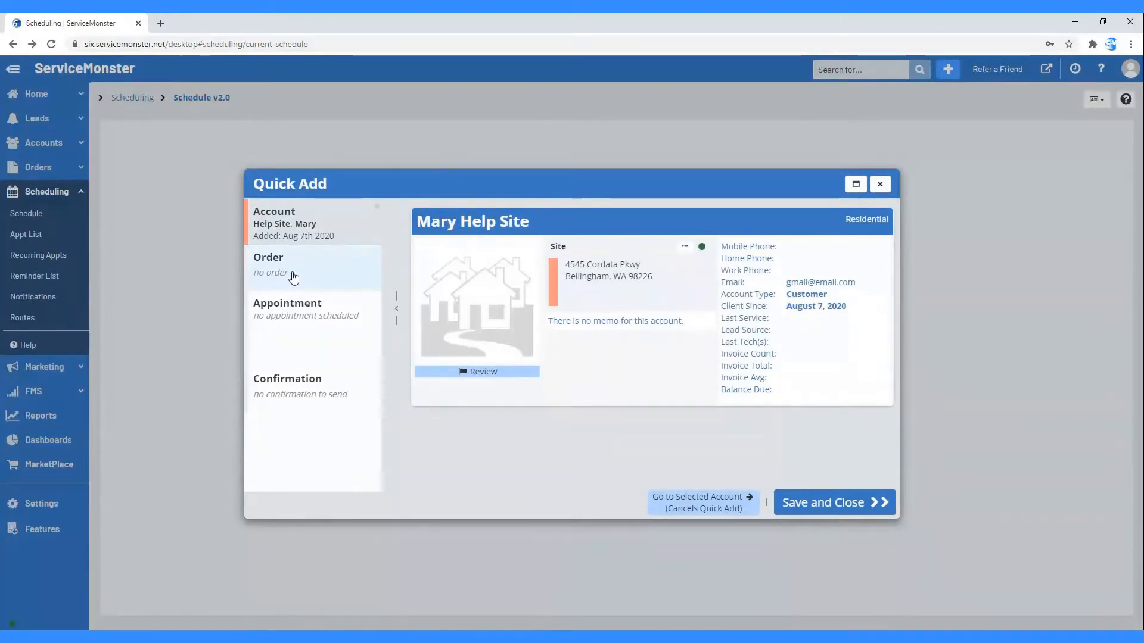
- Clear the selected account and switch the new account type to Commercial and back to Residential
left_click(377, 207)
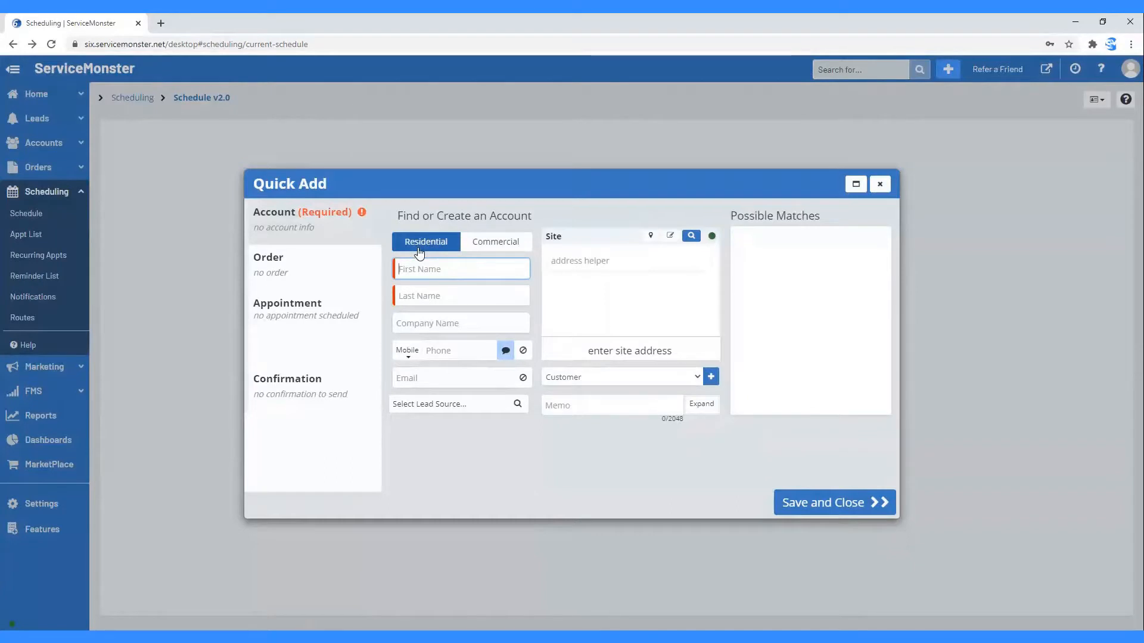
left_click(525, 246)
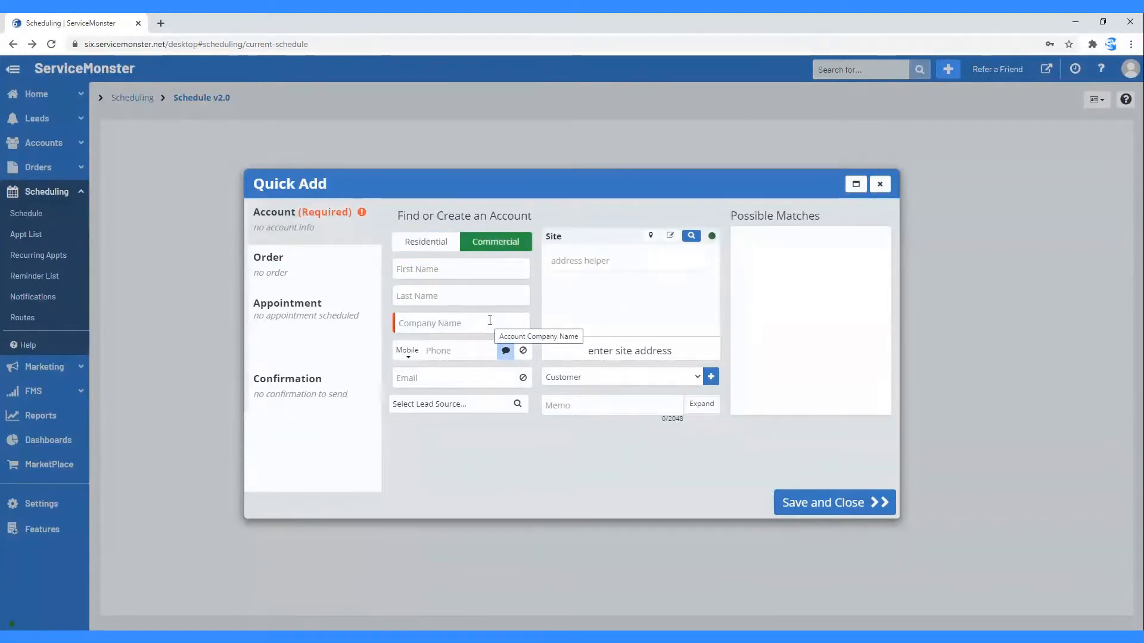
left_click(426, 241)
- Name the new residential account with the first name Example and last name Account
left_click(447, 271)
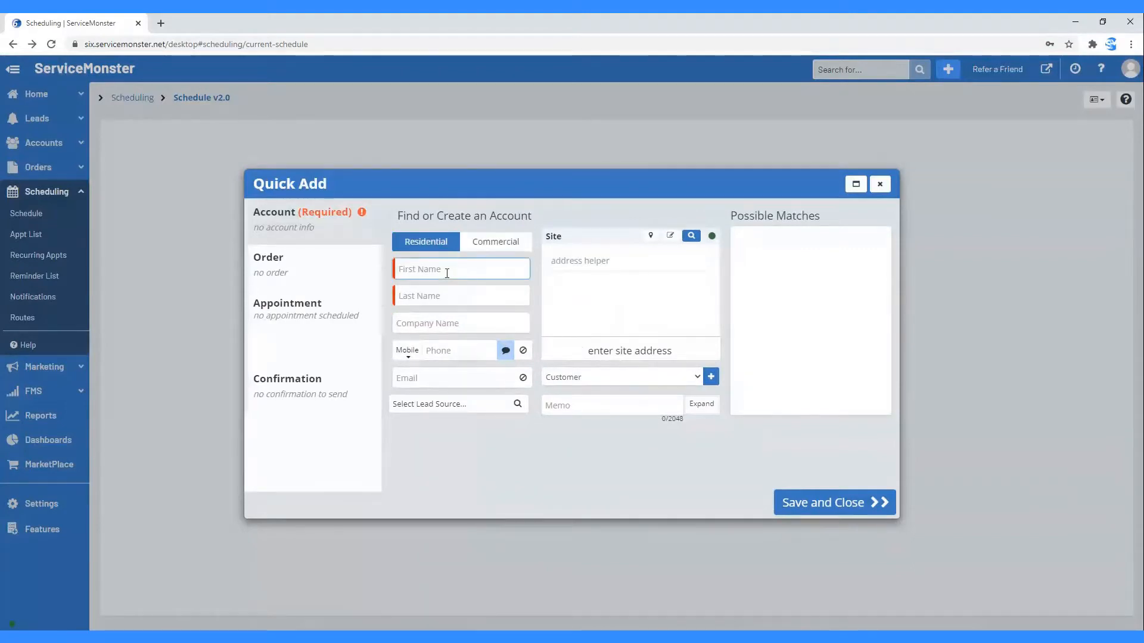
type("Example")
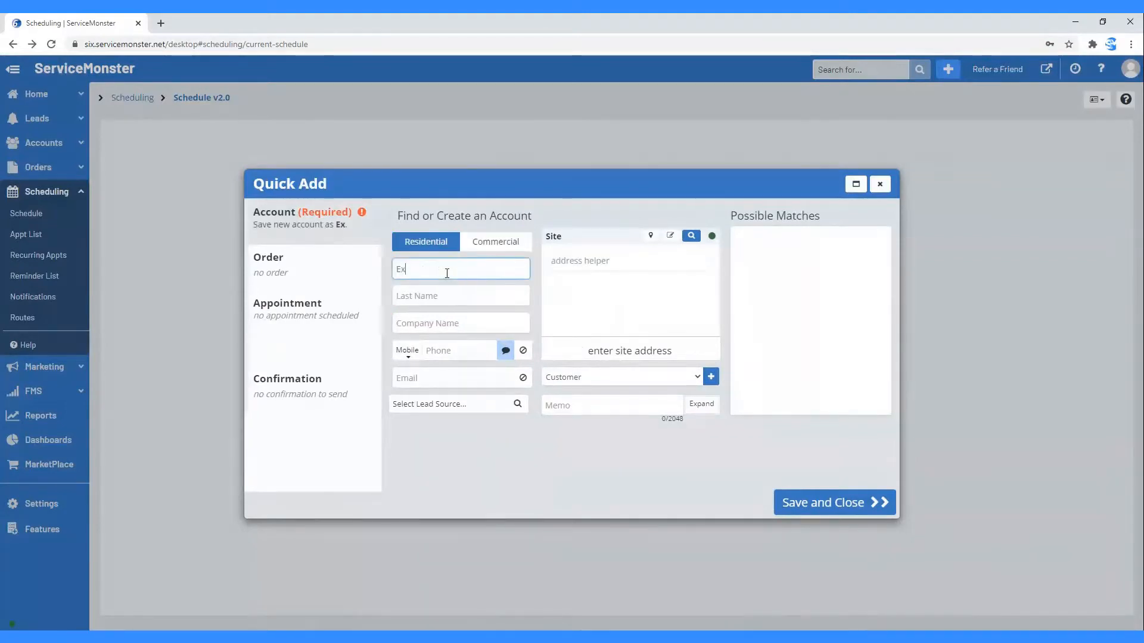
key("Tab")
type("A")
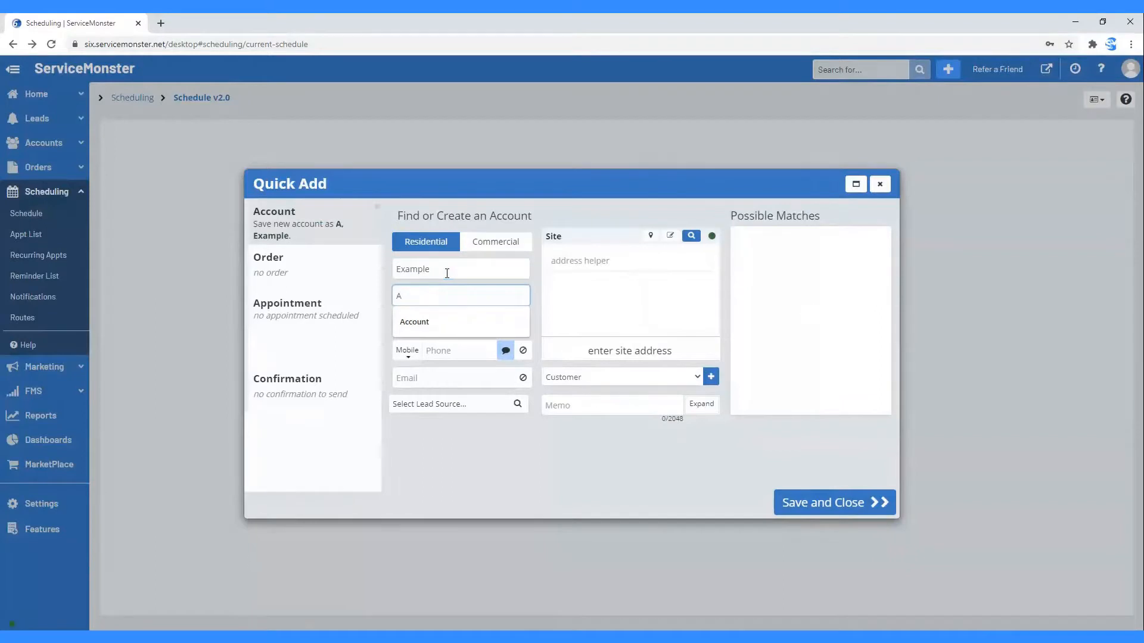
type("ccount")
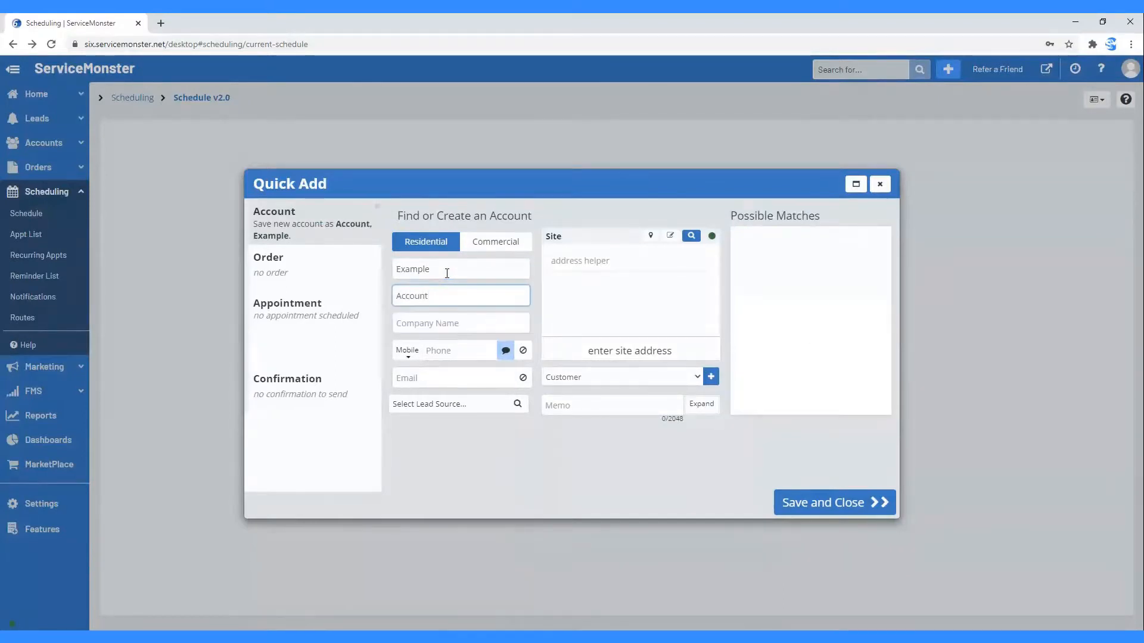
left_click(544, 323)
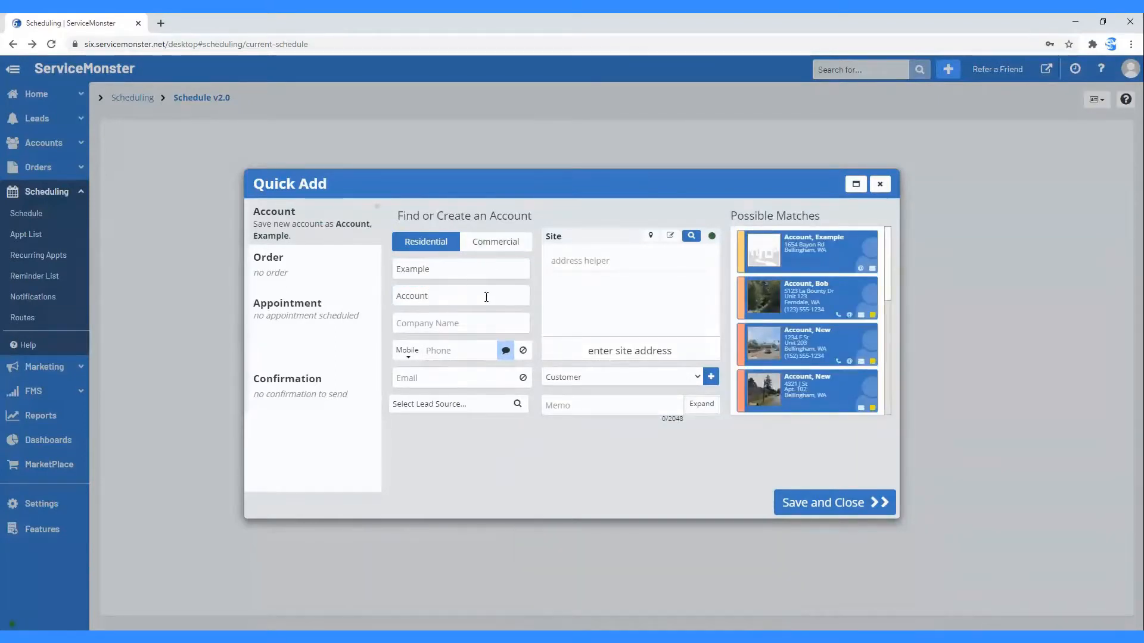
- Enter the customer's phone number and check the phone type choices, keeping Mobile
left_click(445, 356)
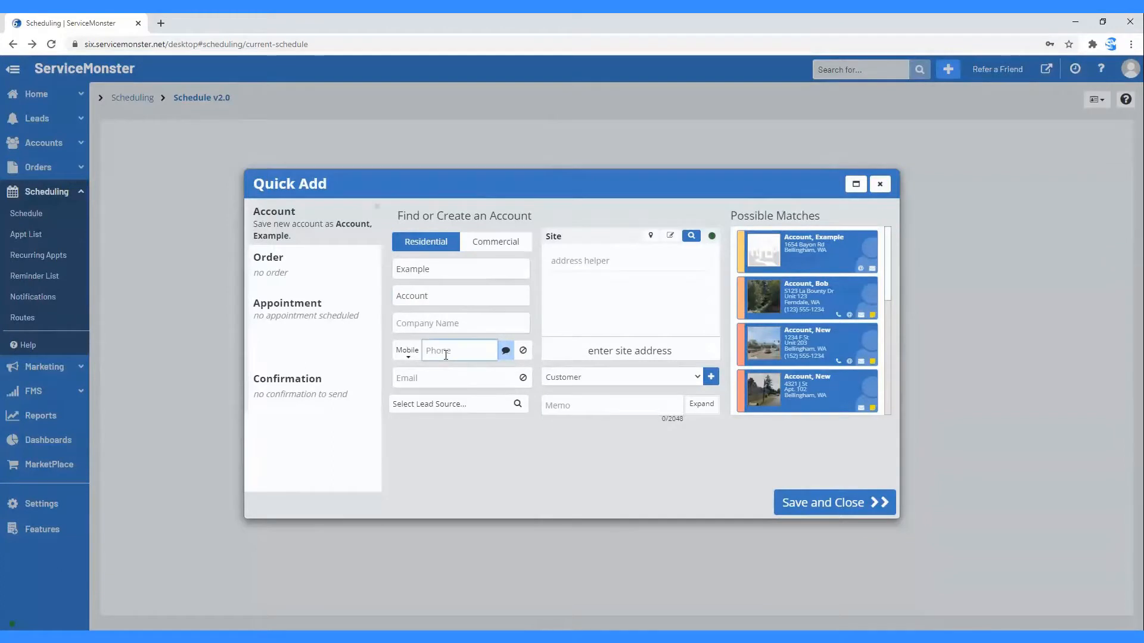
type("3605551234")
left_click(408, 352)
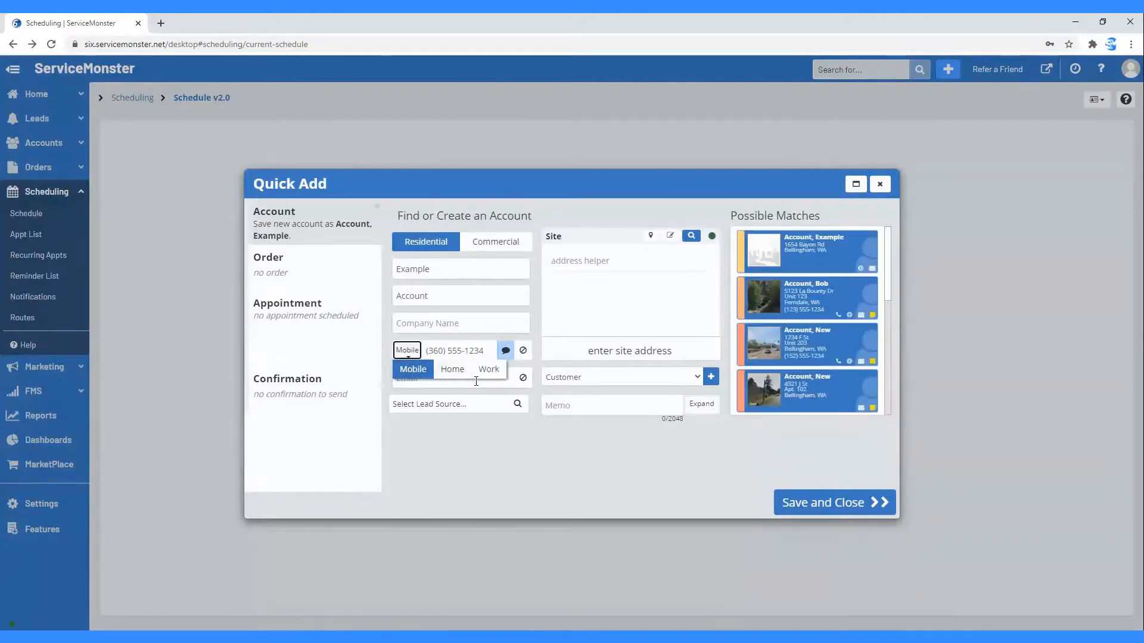
left_click(523, 450)
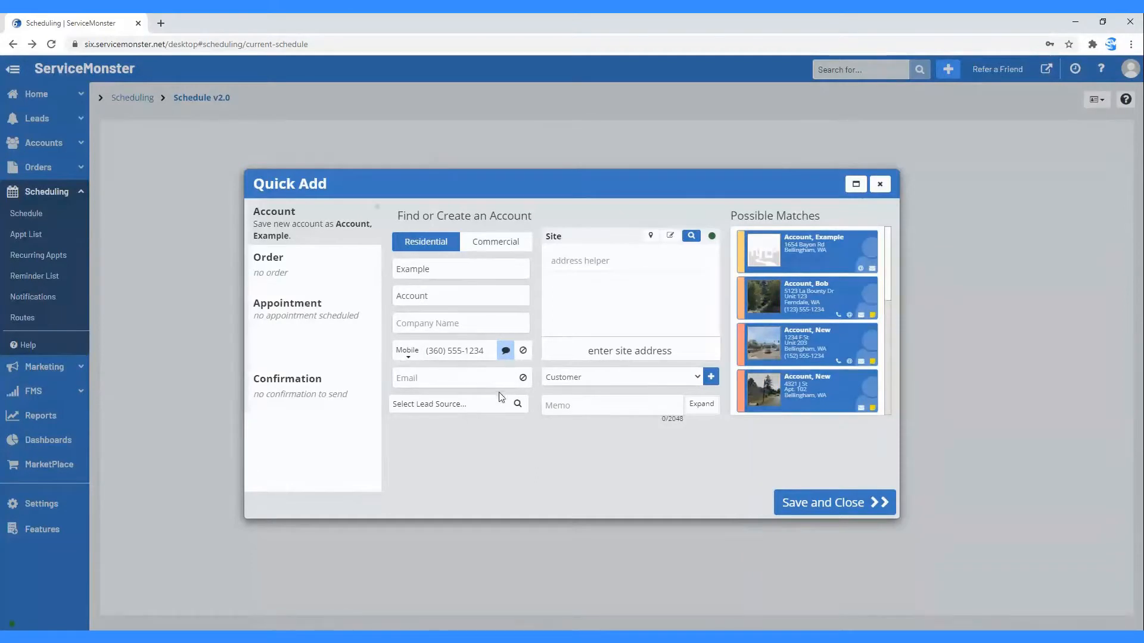
- Toggle the text messaging option for the phone number off and back on
left_click(505, 351)
left_click(541, 363)
left_click(506, 351)
left_click(468, 382)
- Toggle the do-not-contact flags for the phone number and the email on and off again
left_click(525, 350)
left_click(523, 378)
left_click(495, 378)
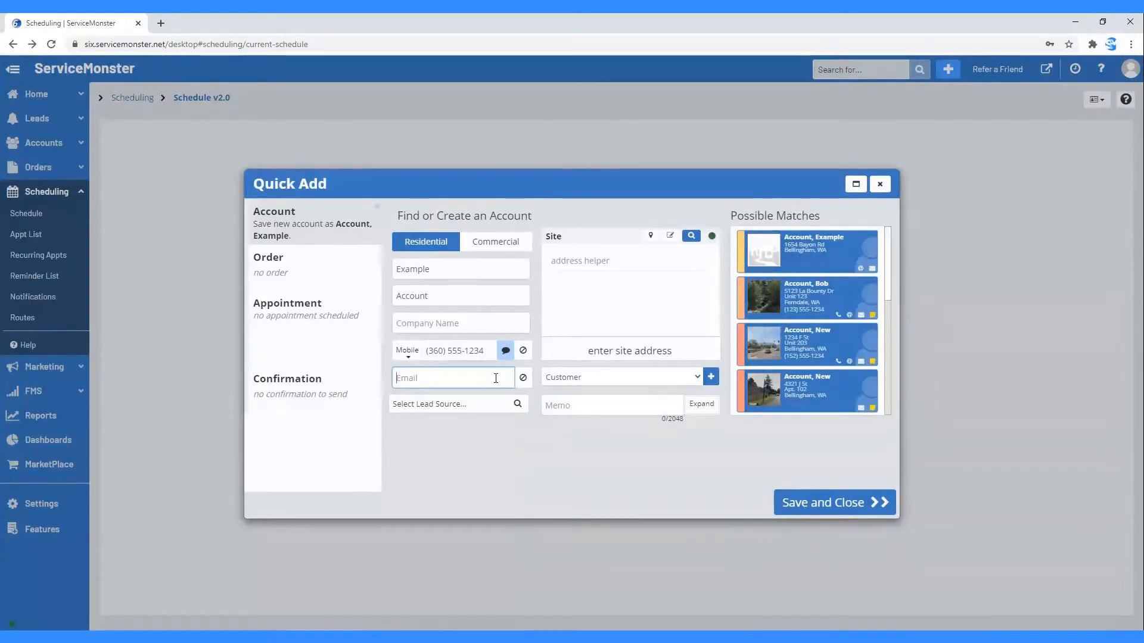
left_click(523, 378)
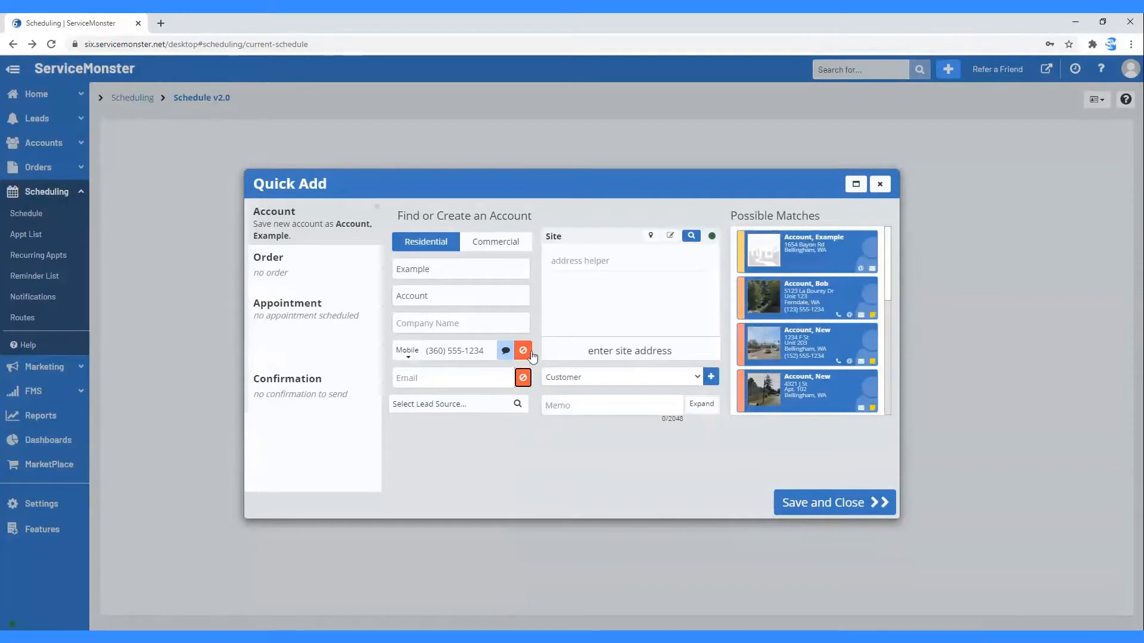
left_click(523, 378)
left_click(523, 378)
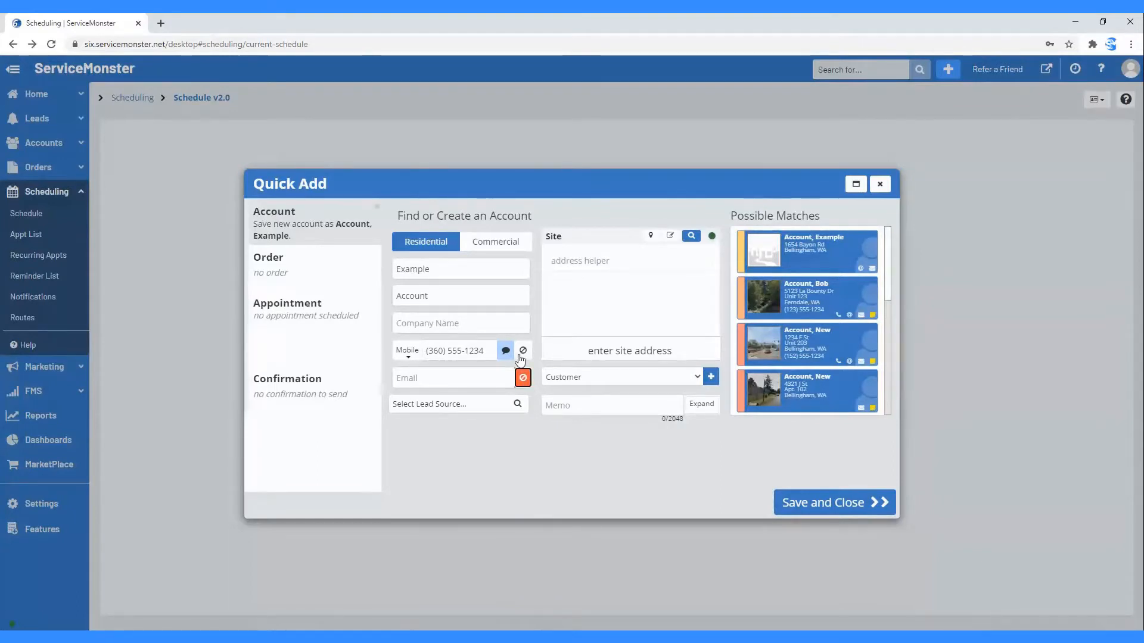
left_click(523, 351)
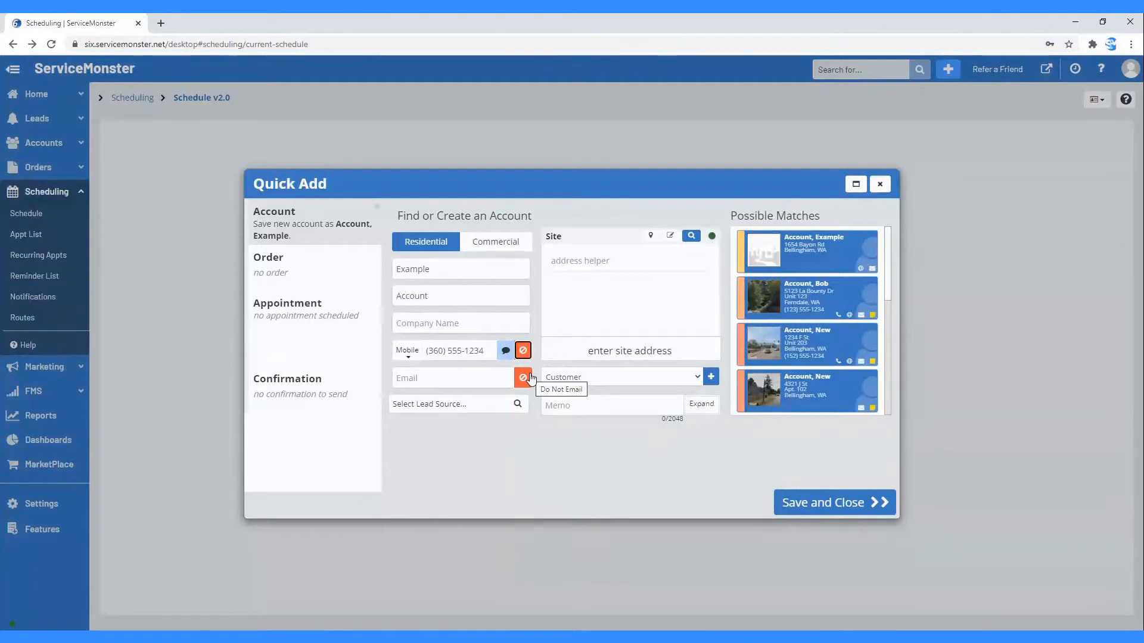
left_click(530, 378)
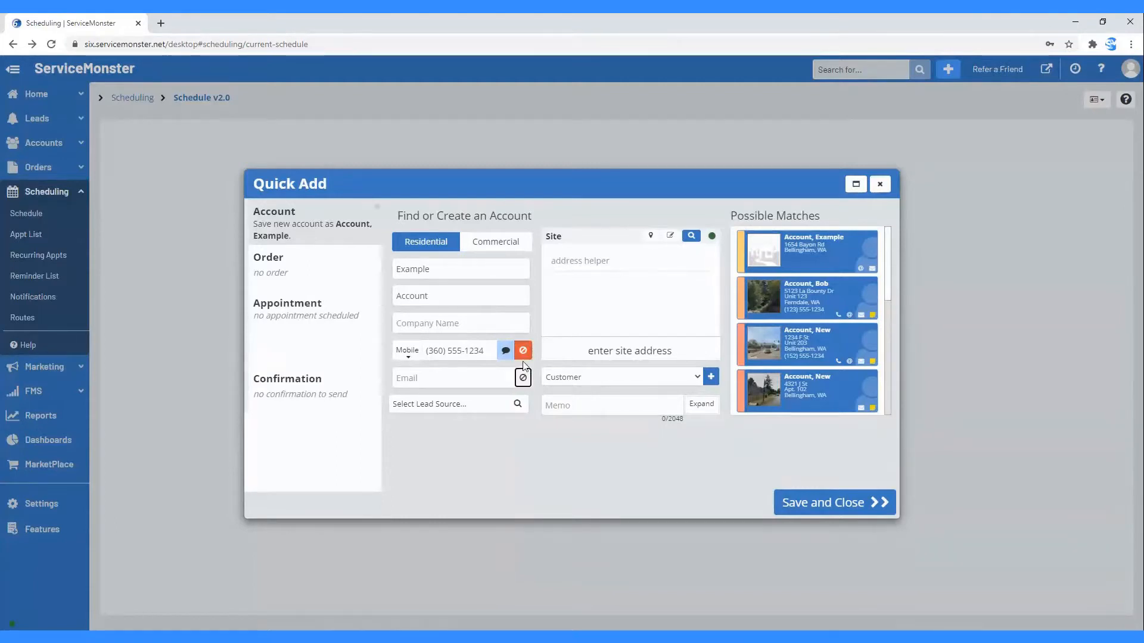
left_click(523, 351)
- Enter the customer's email address for the new account
left_click(453, 378)
type("example@gmail.com")
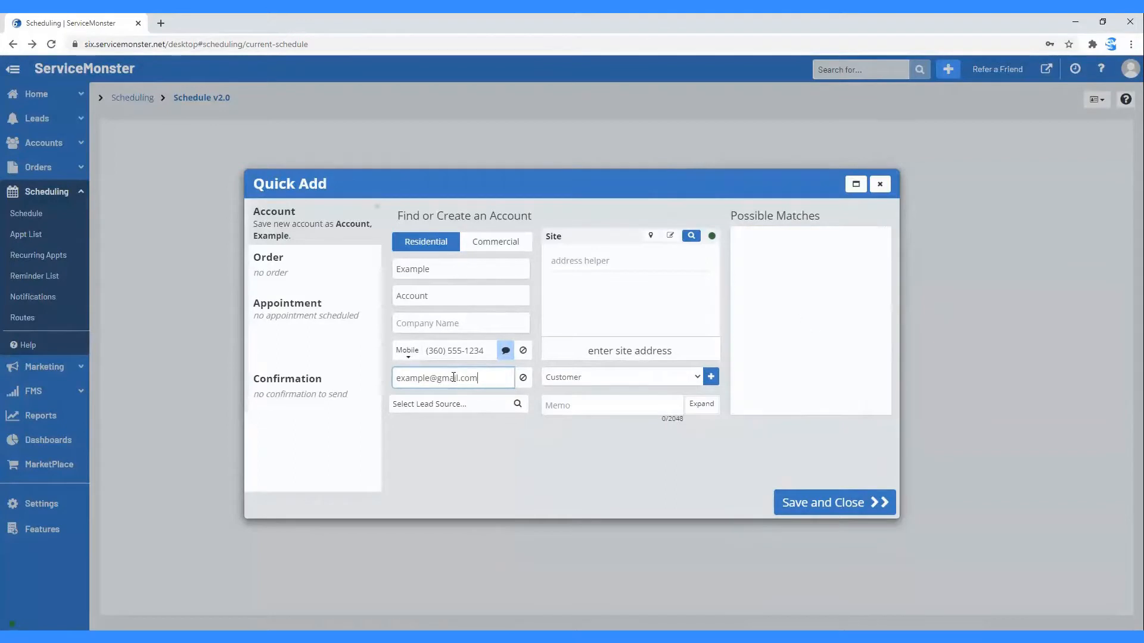
left_click(476, 407)
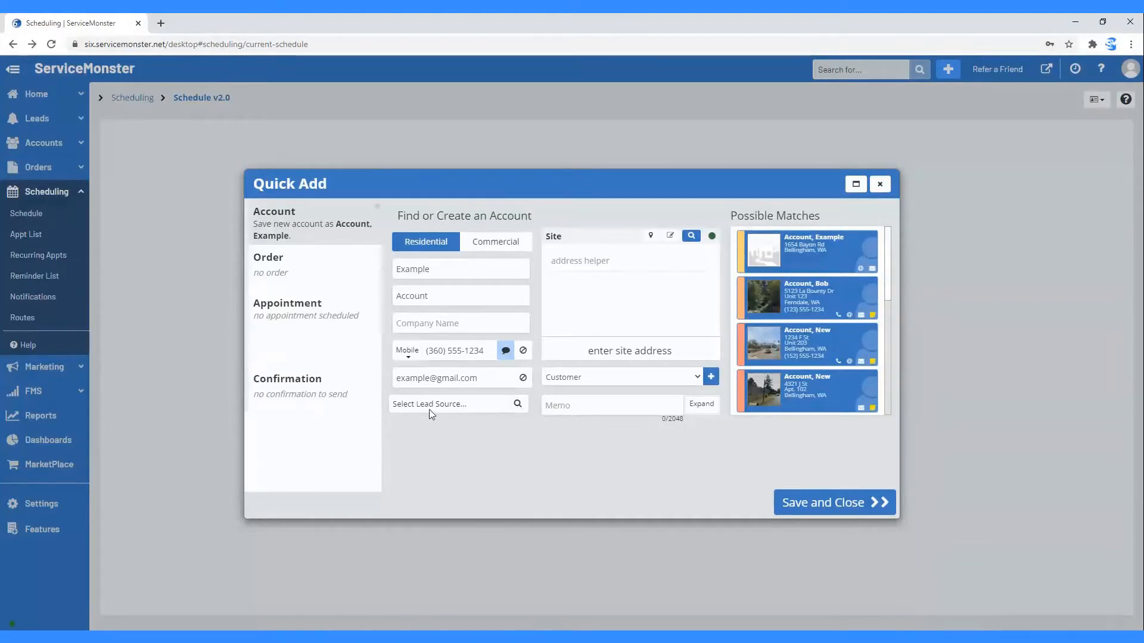
- Open the lead source assignment and browse the list of active campaigns
left_click(518, 404)
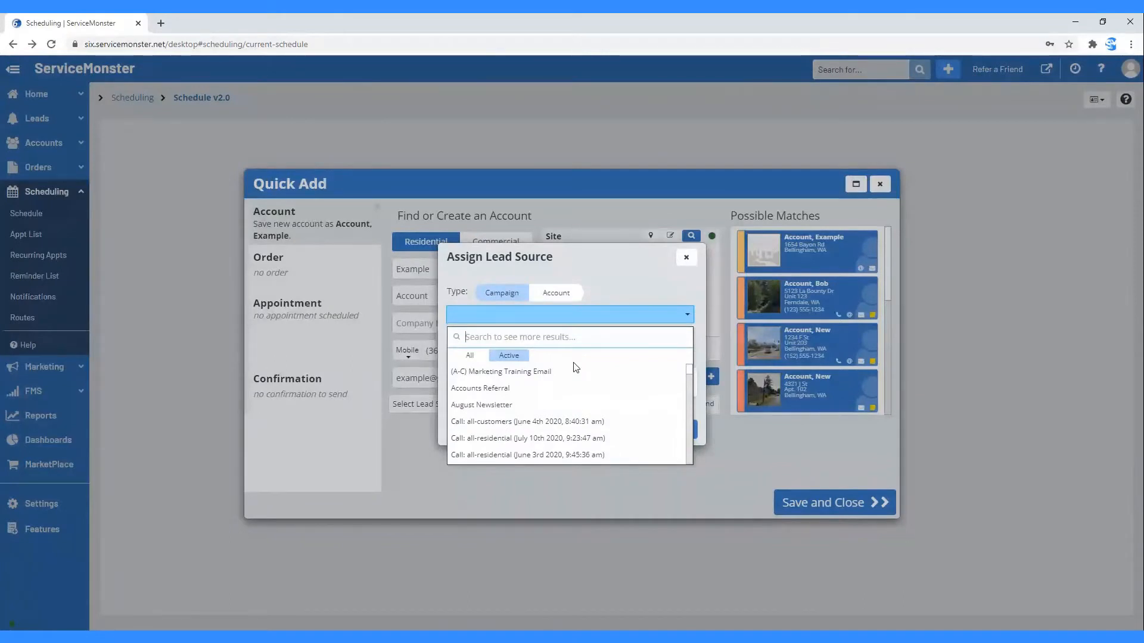
scroll(568, 437, "down", 15)
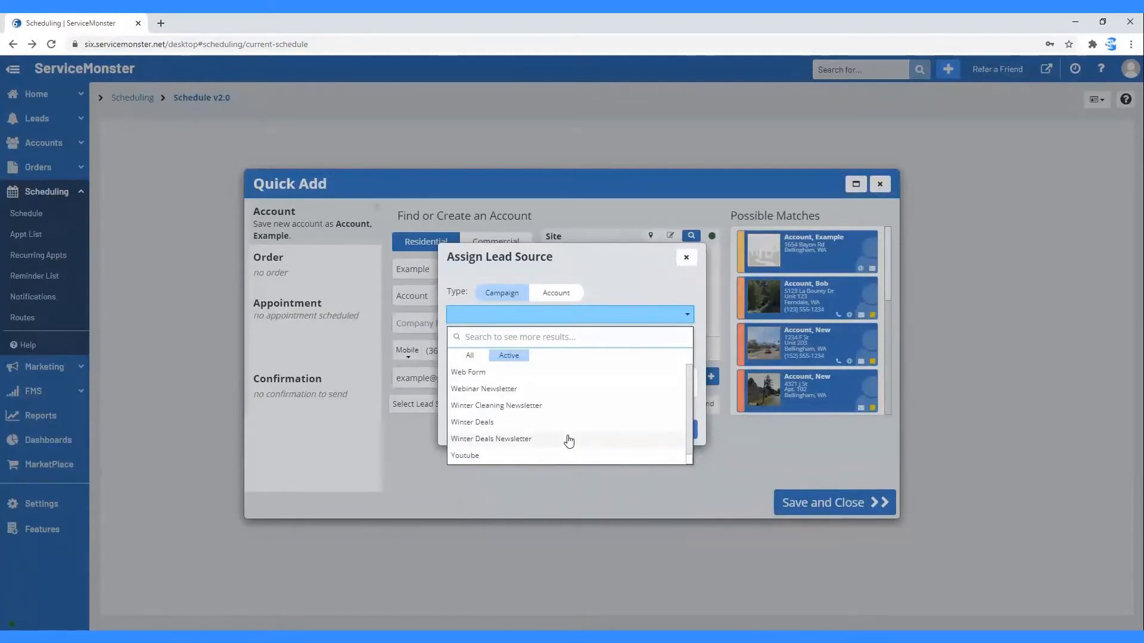
scroll(524, 454, "up", 5)
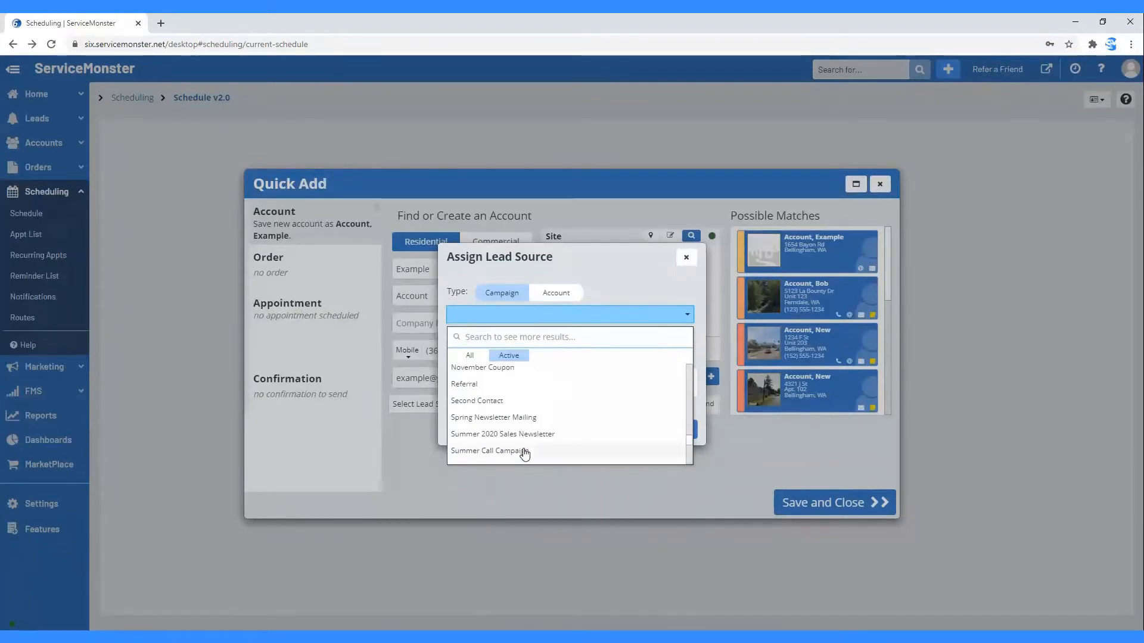
scroll(525, 455, "up", 2)
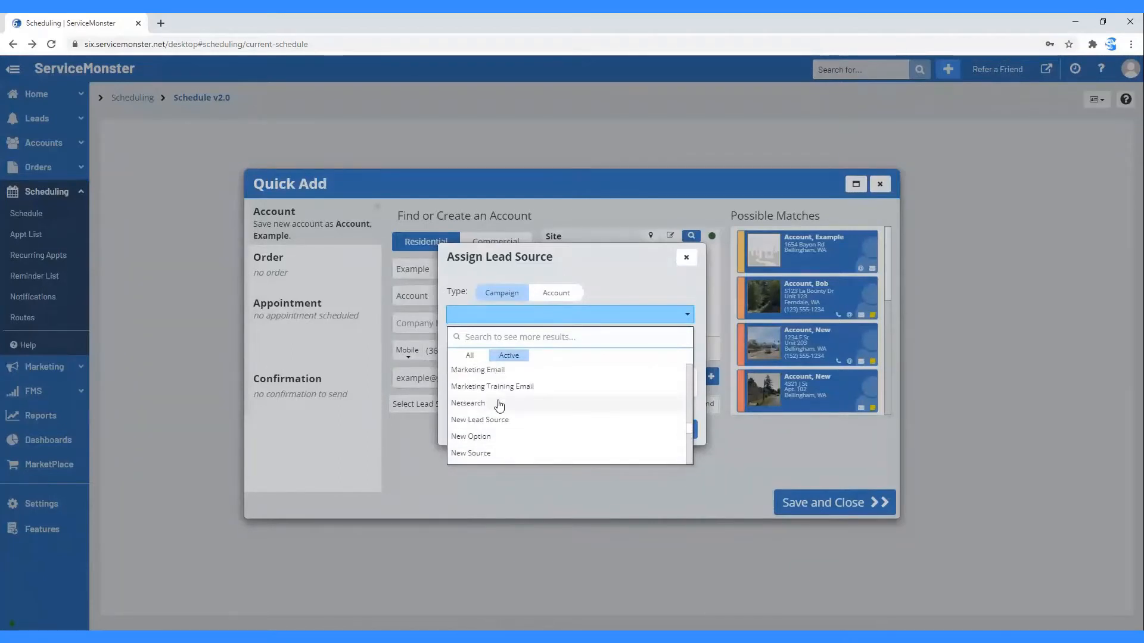
scroll(499, 406, "down", 2)
left_click(627, 283)
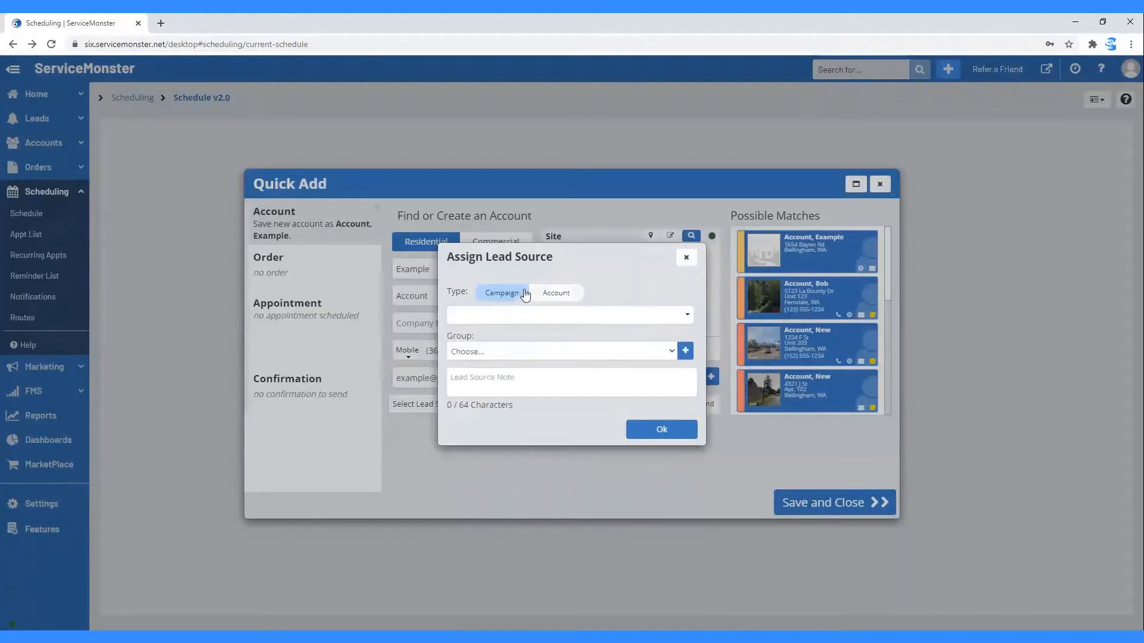
left_click(511, 303)
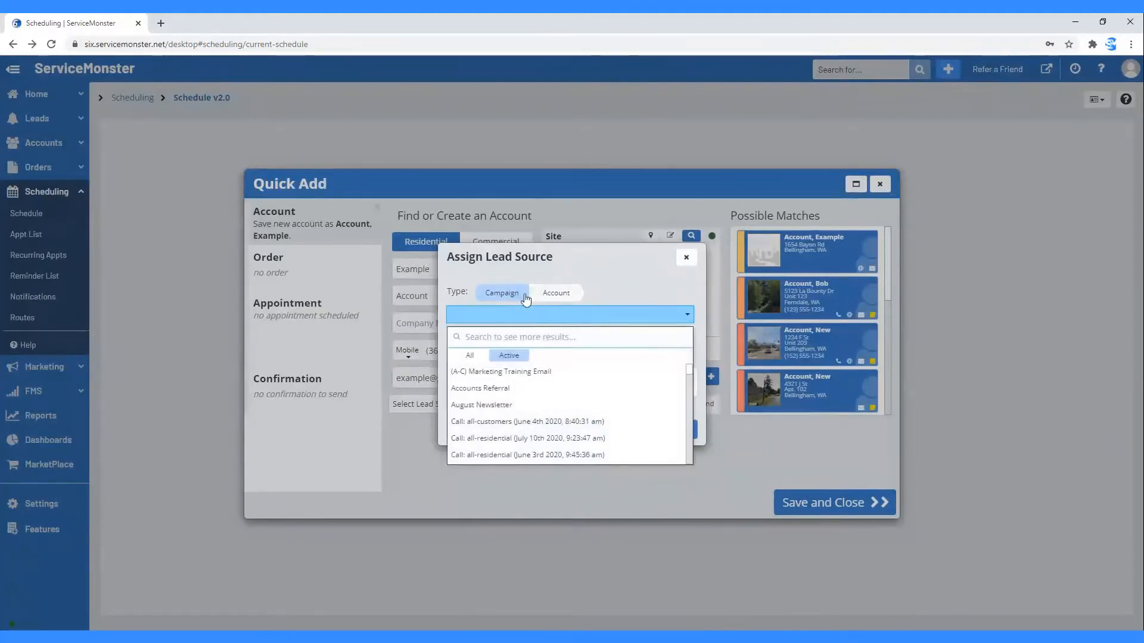
left_click(556, 256)
- Change the lead source type to Account and assign an existing customer's account as the new account's lead source
left_click(559, 295)
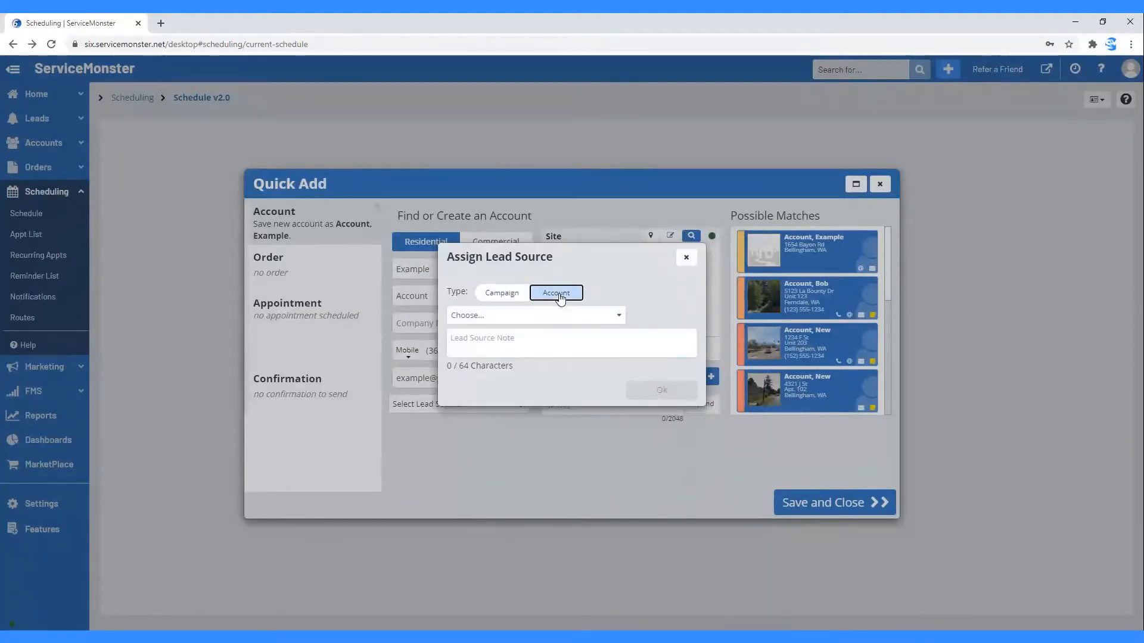
left_click(515, 315)
scroll(553, 411, "down", 3)
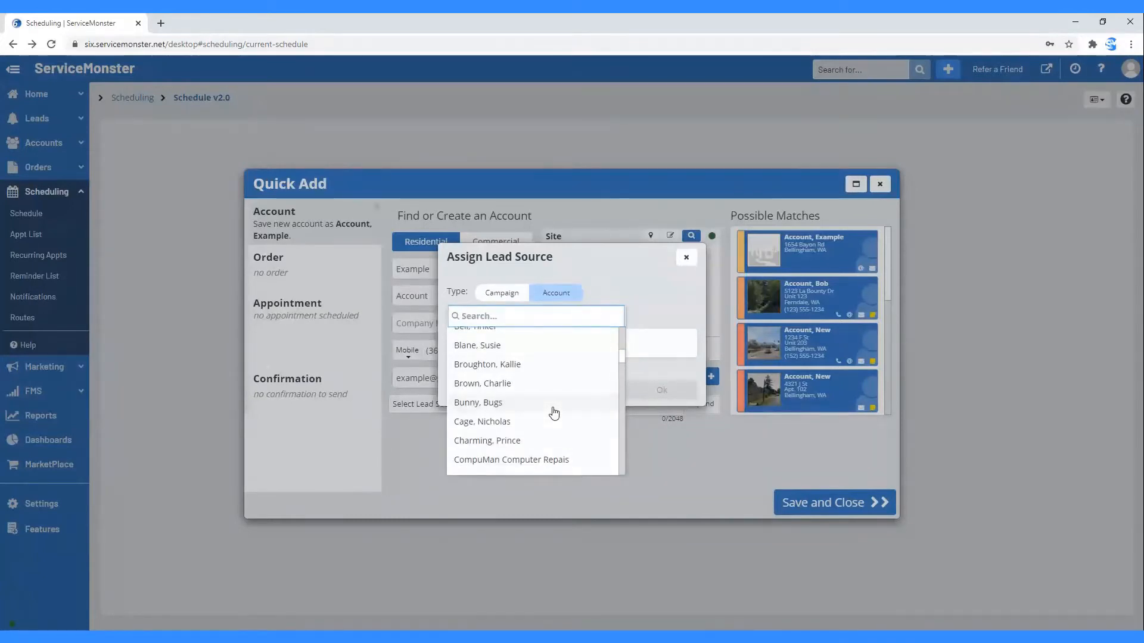
left_click(521, 422)
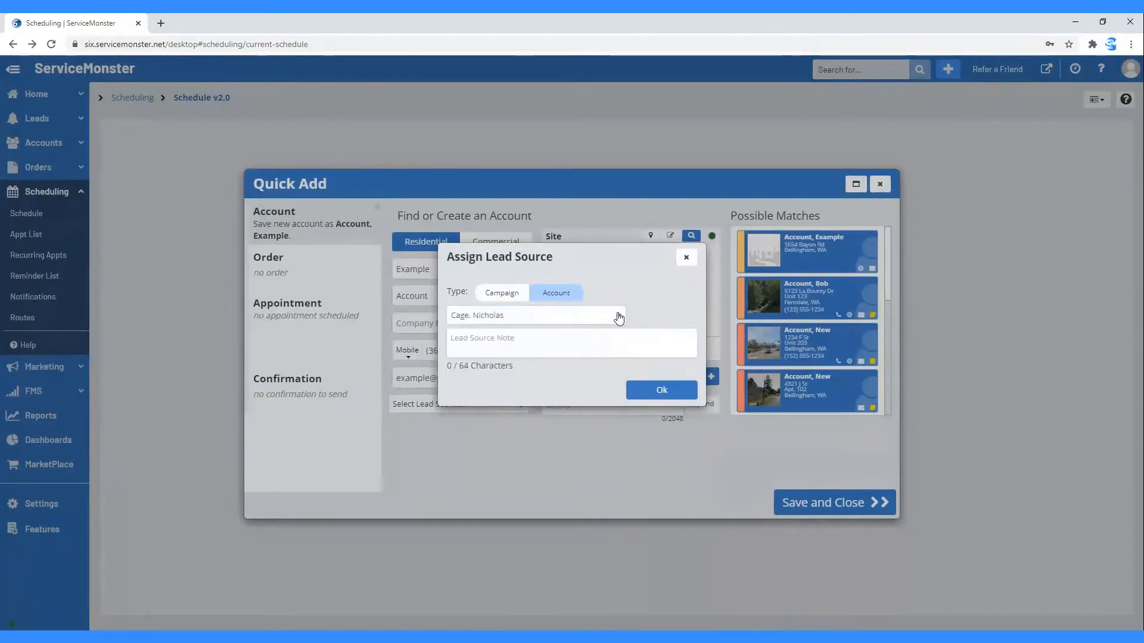
left_click(661, 390)
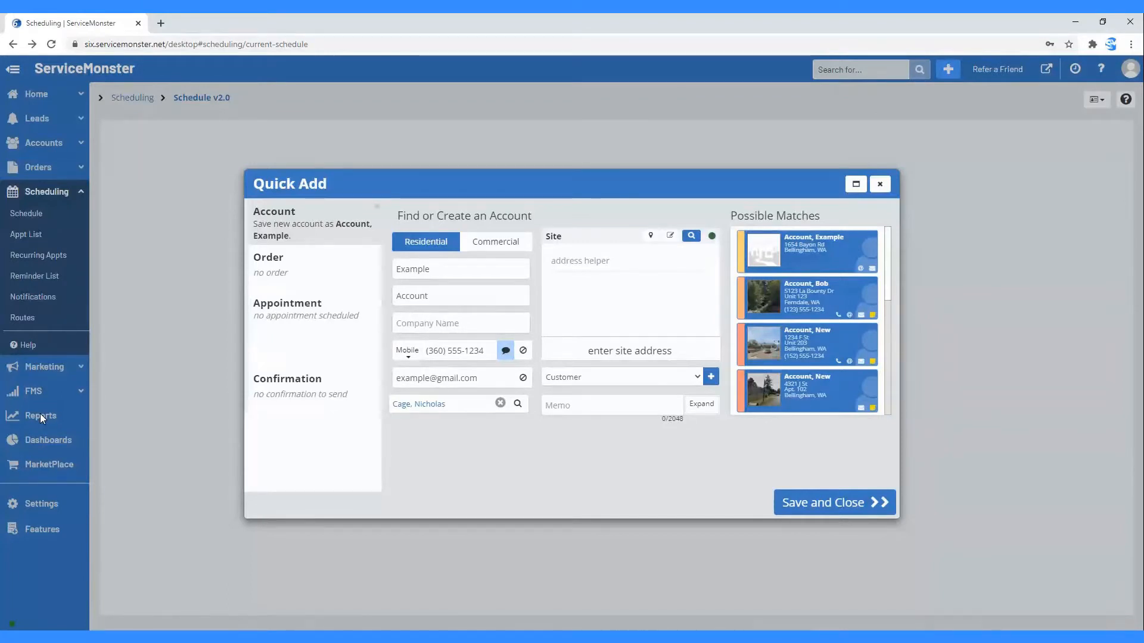
- Look up the site address by its street number and set it from the suggested addresses
left_click(585, 252)
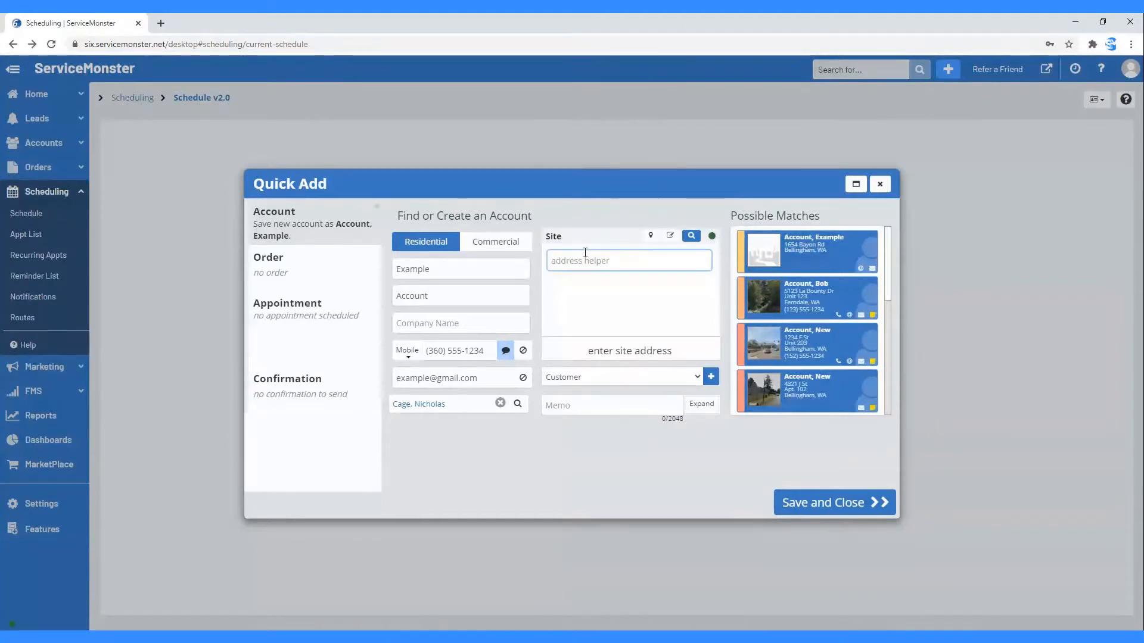
type("837")
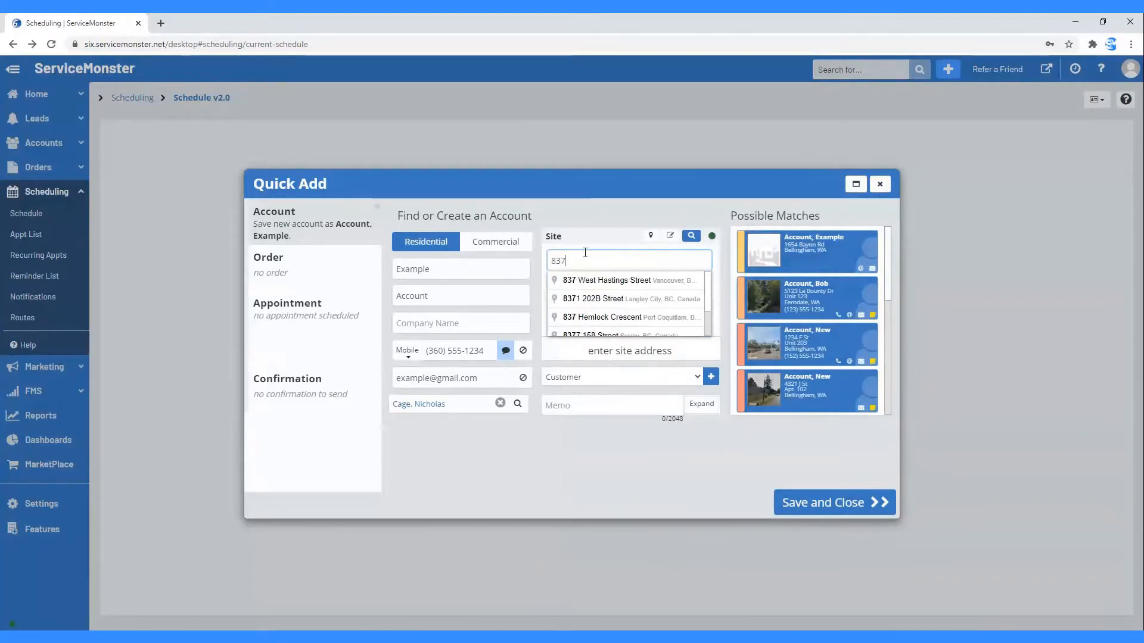
scroll(616, 278, "down", 1)
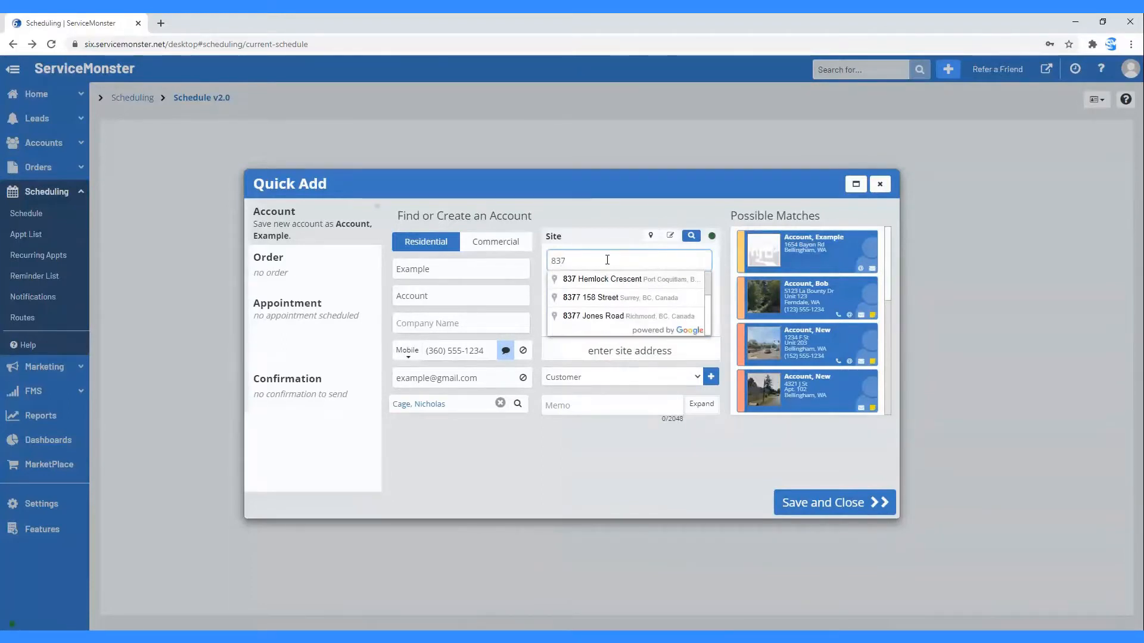
type("3")
scroll(620, 286, "up", 1)
scroll(620, 285, "up", 1)
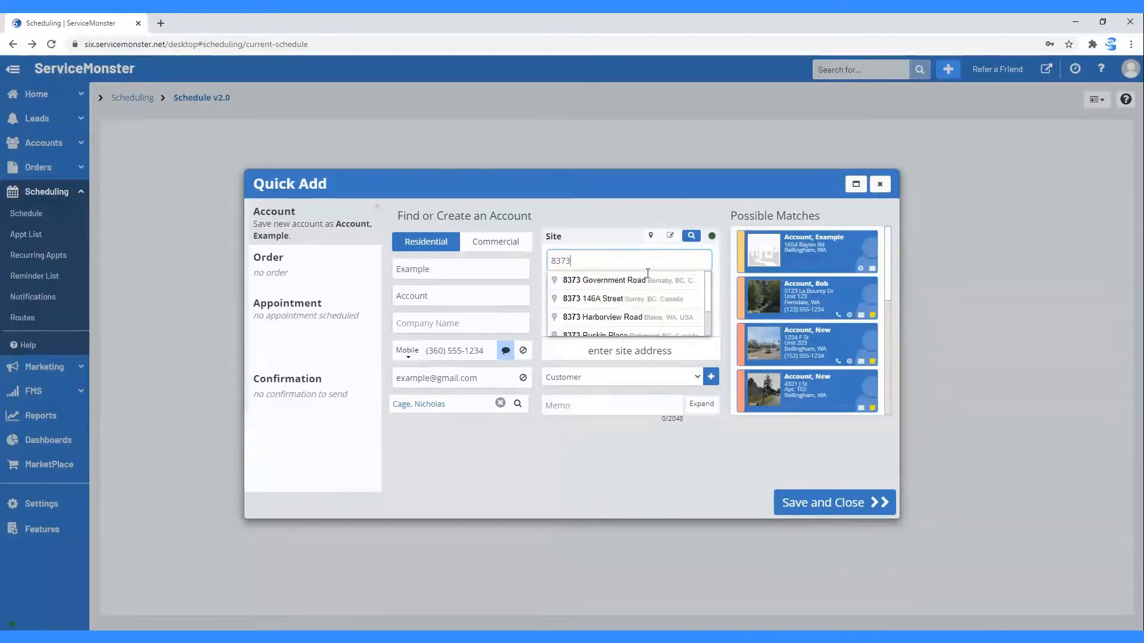
left_click(623, 319)
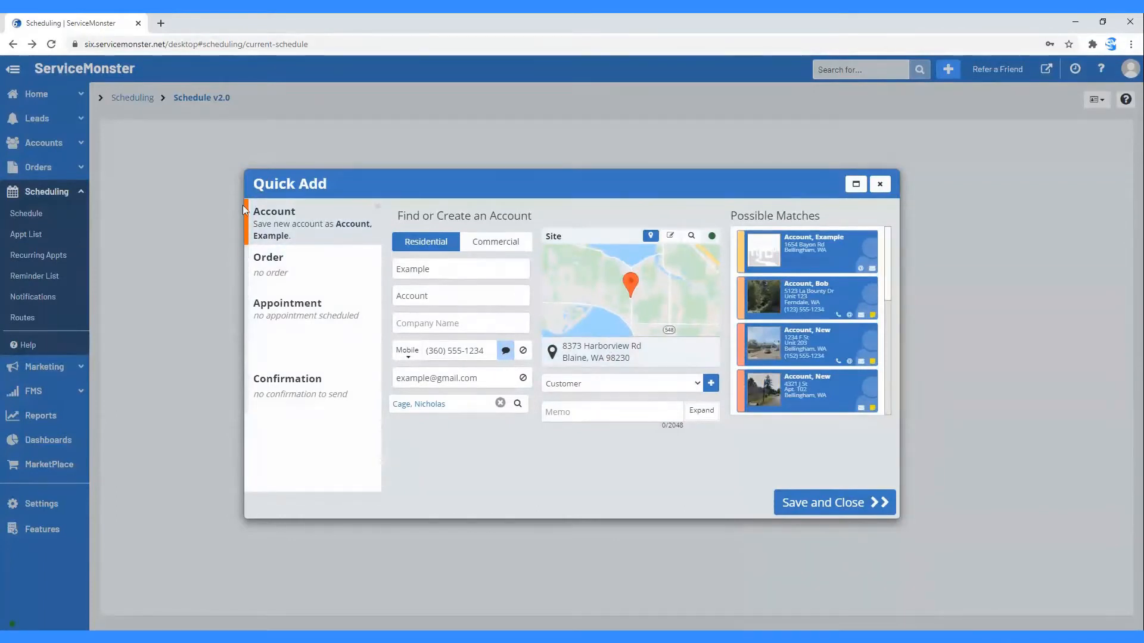
- Show the site address as editable fields and check the street, address line 2, city and postal code entries
left_click(672, 237)
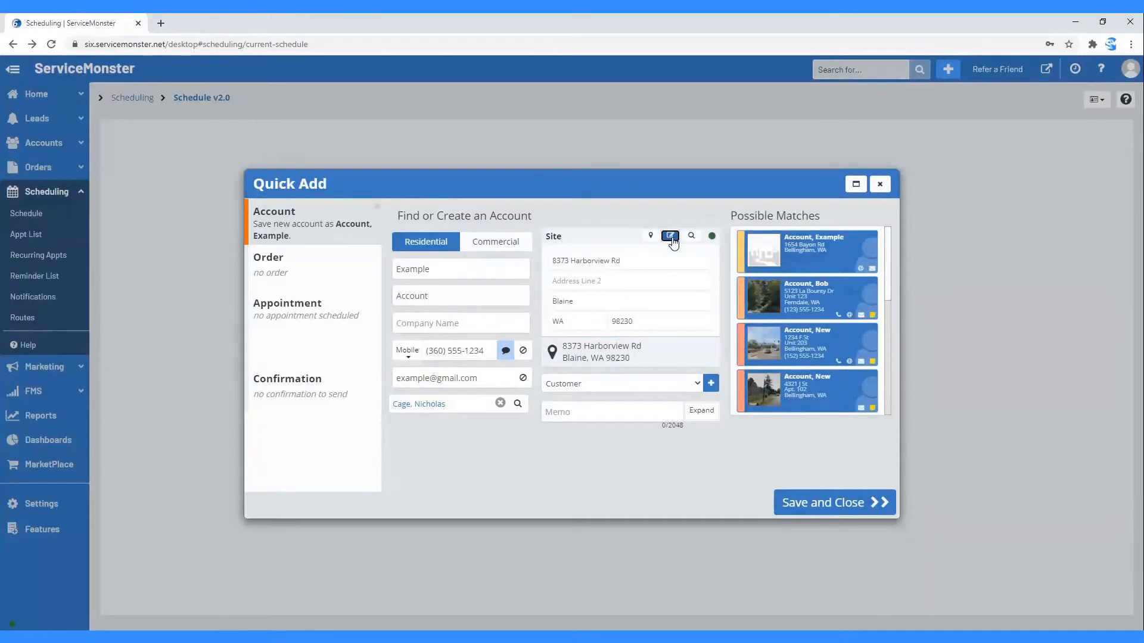
left_click(569, 285)
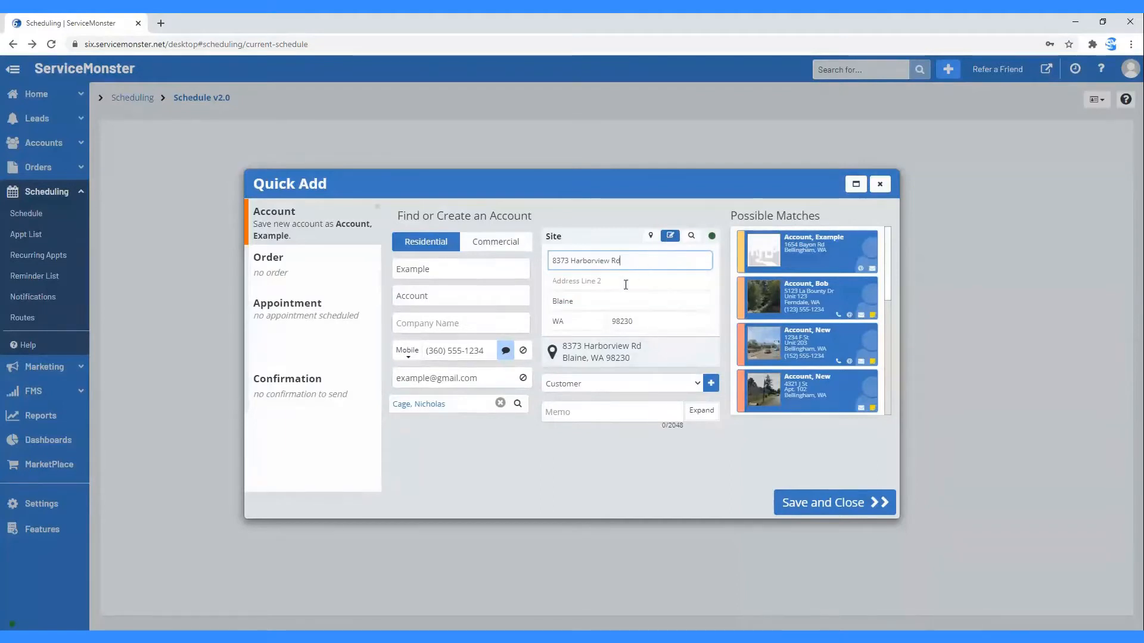
left_click(600, 301)
left_click(651, 318)
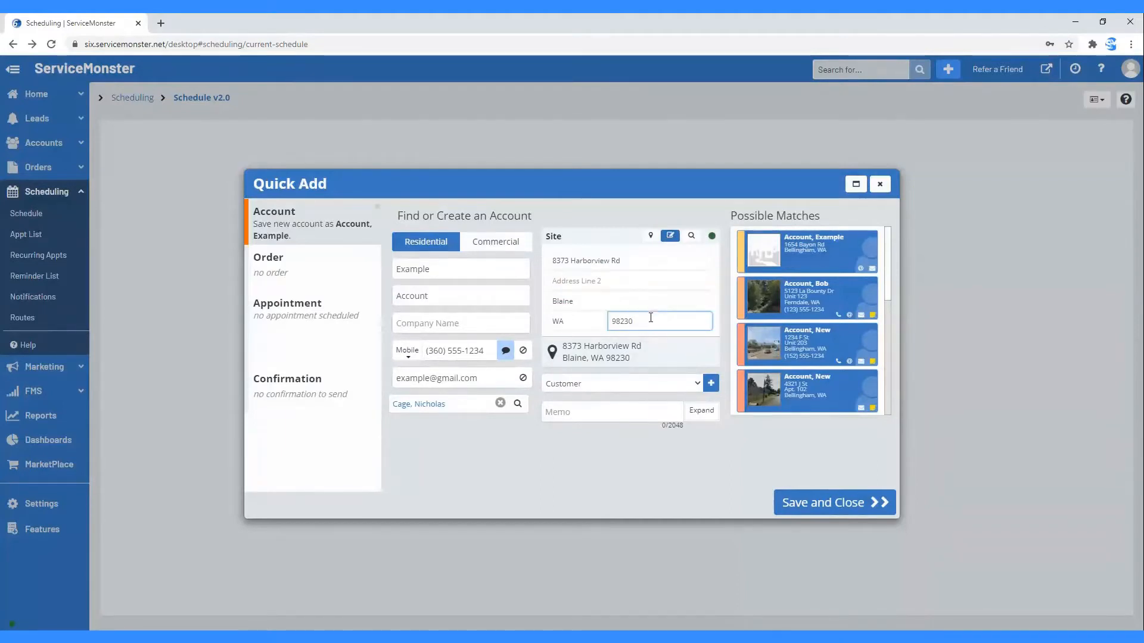
- Set the new account's type to Prospect and review the available account type options
left_click(658, 386)
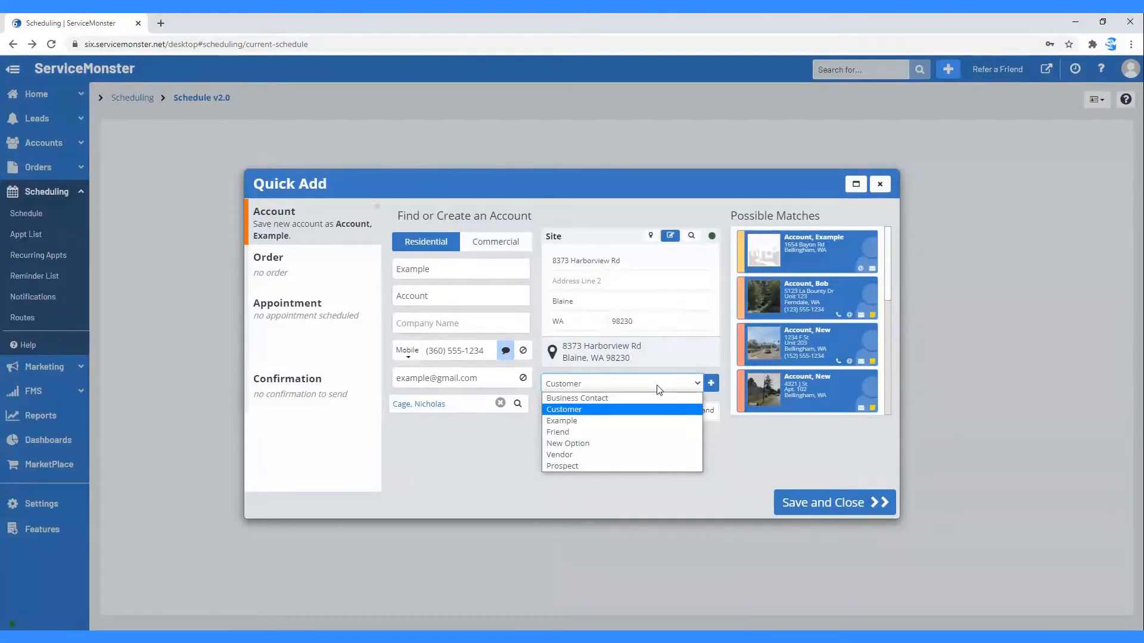
left_click(606, 467)
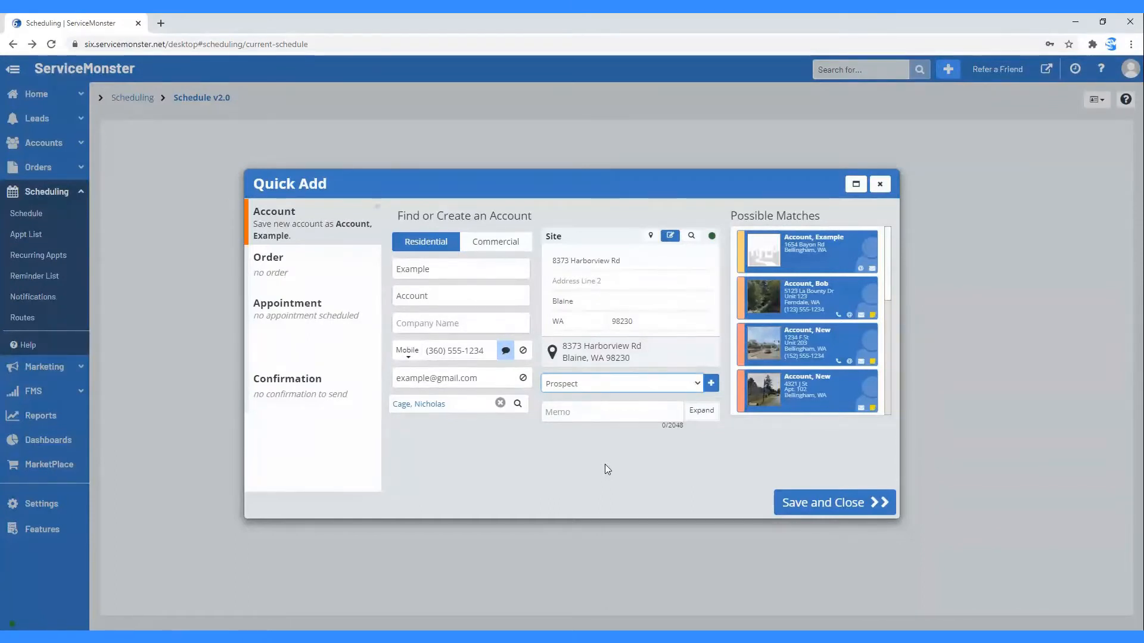
left_click(605, 464)
left_click(627, 386)
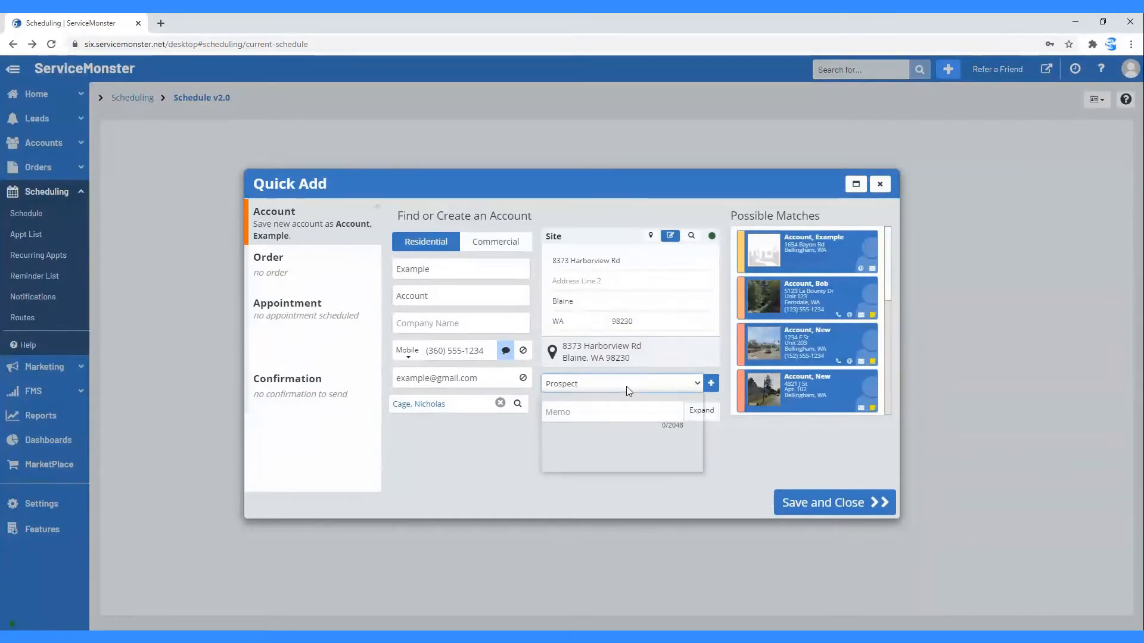
left_click(718, 400)
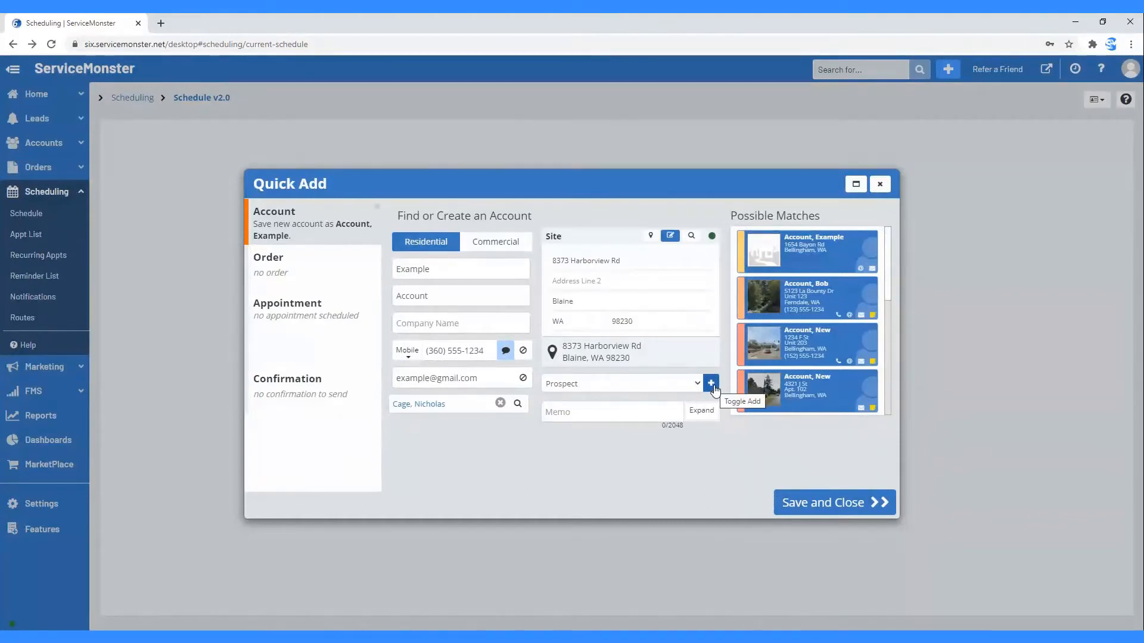
left_click(677, 387)
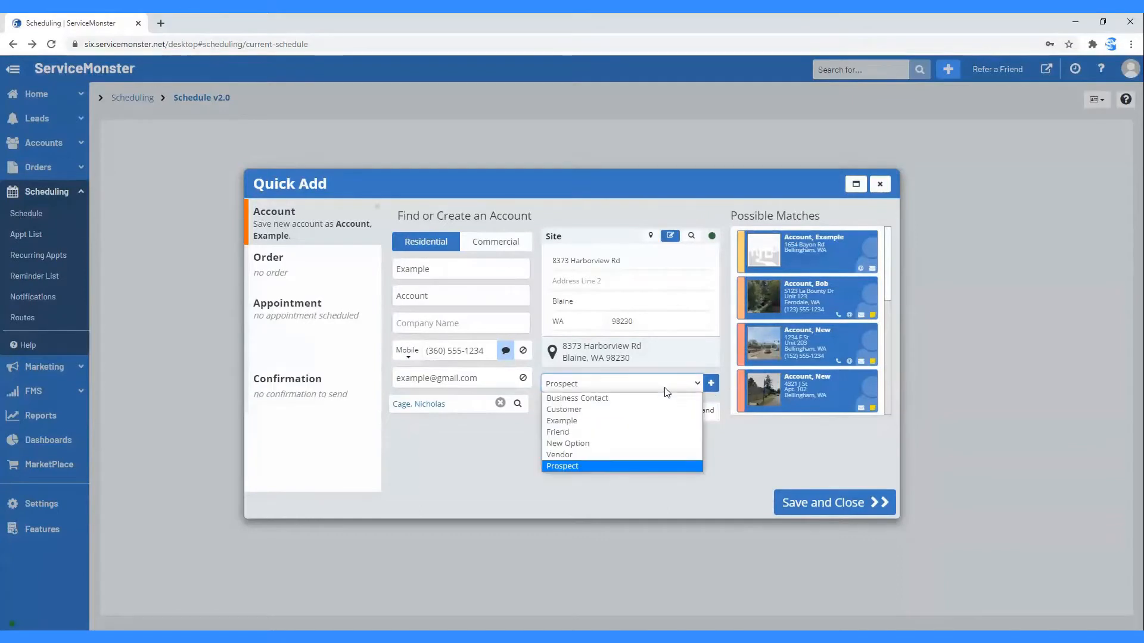
left_click(488, 453)
- Expand the account's memo field to view the full memo editor, and collapse it again
left_click(606, 410)
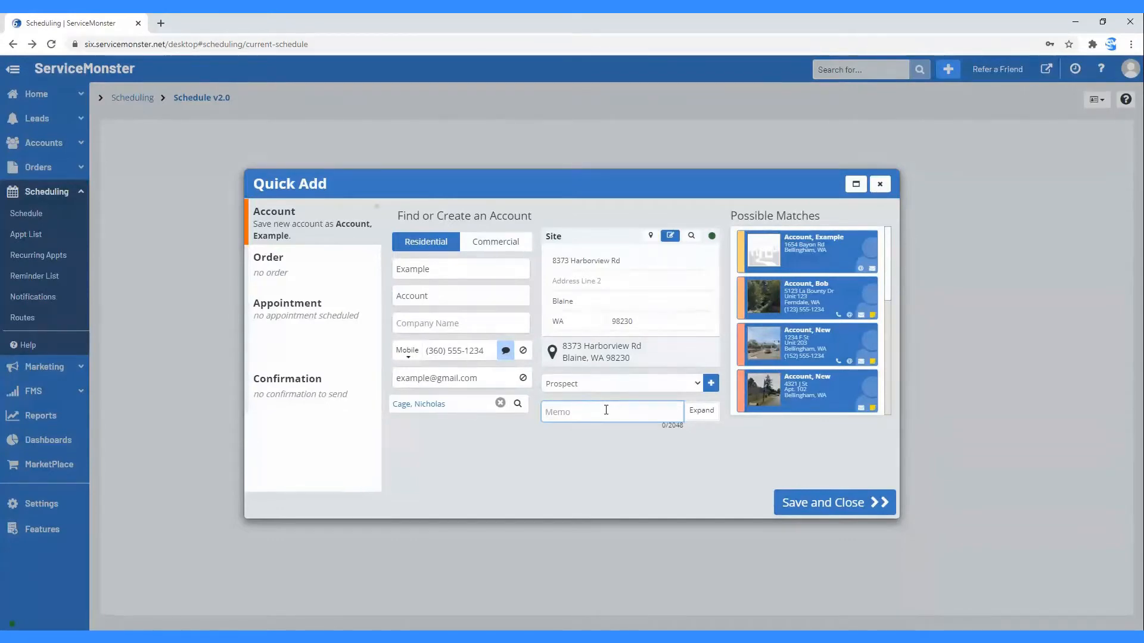
left_click(718, 414)
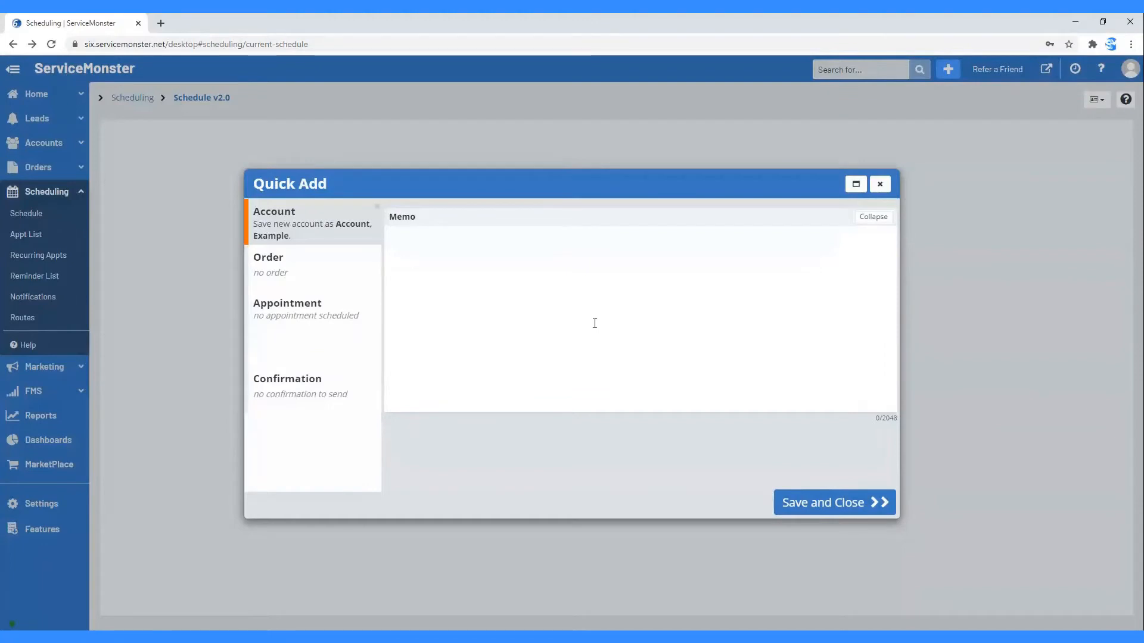
left_click(435, 240)
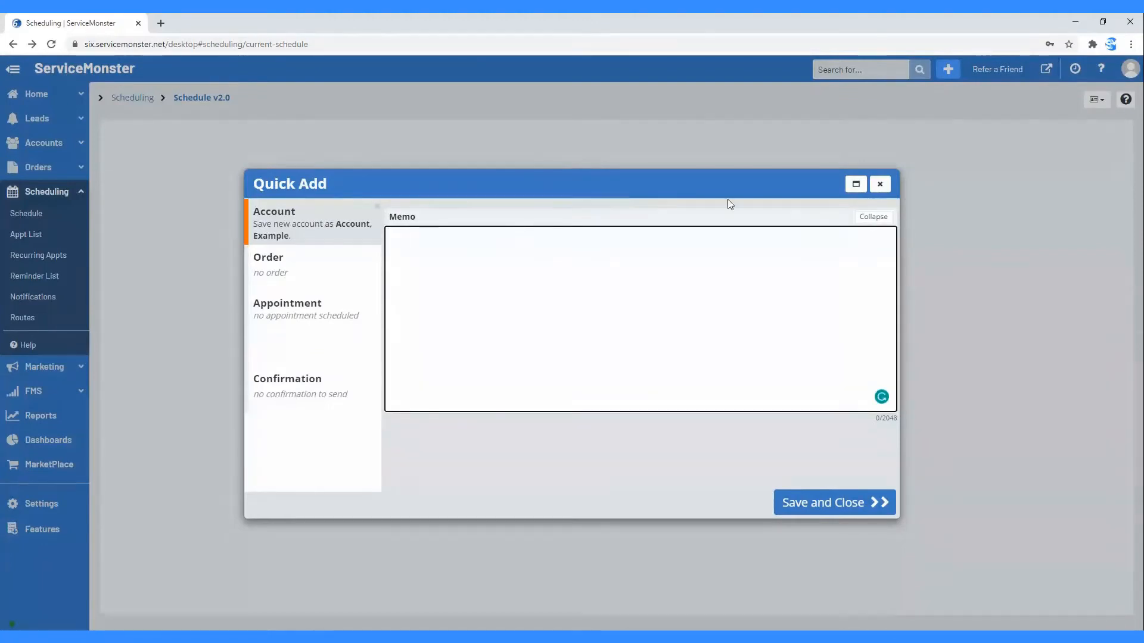
left_click(874, 217)
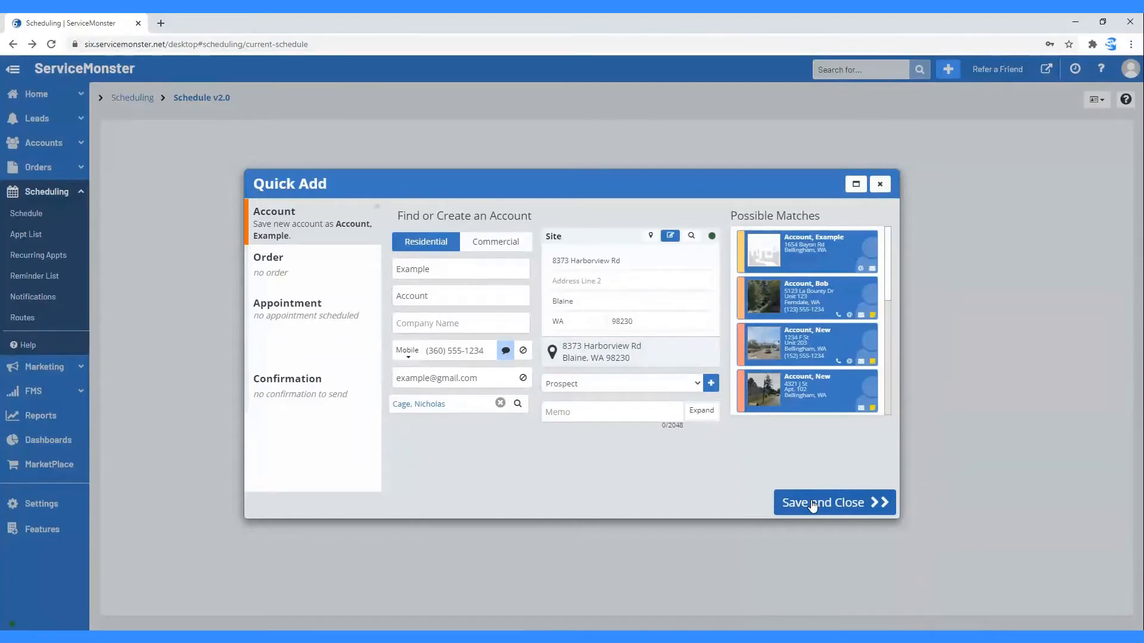
- Start a new estimate as the account's order and browse the products and services available for its first line
left_click(316, 259)
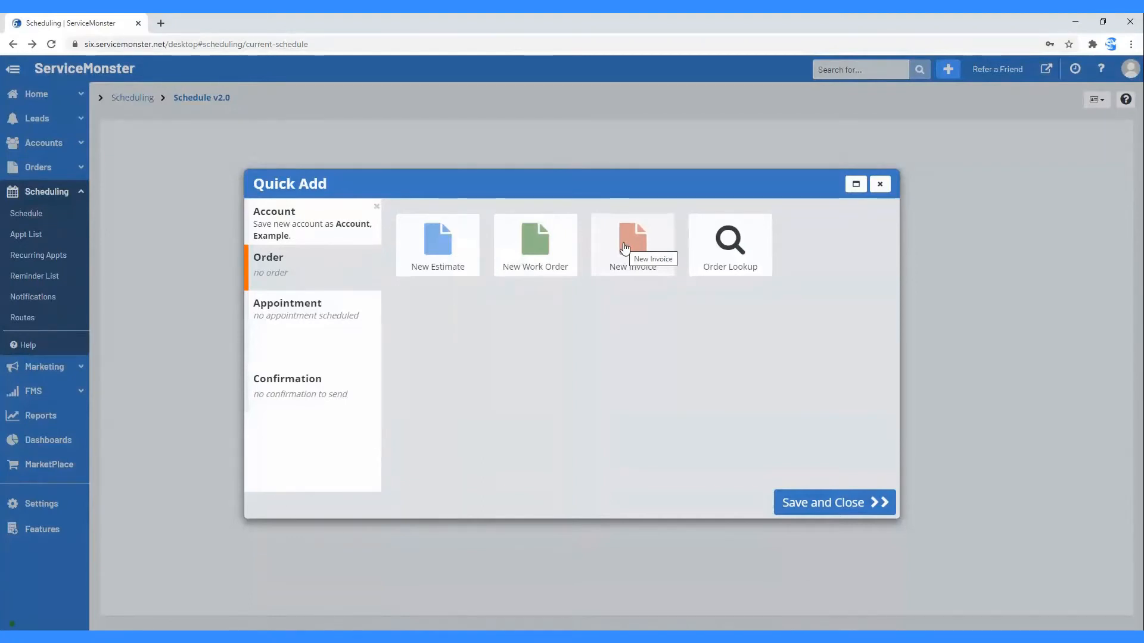
left_click(453, 248)
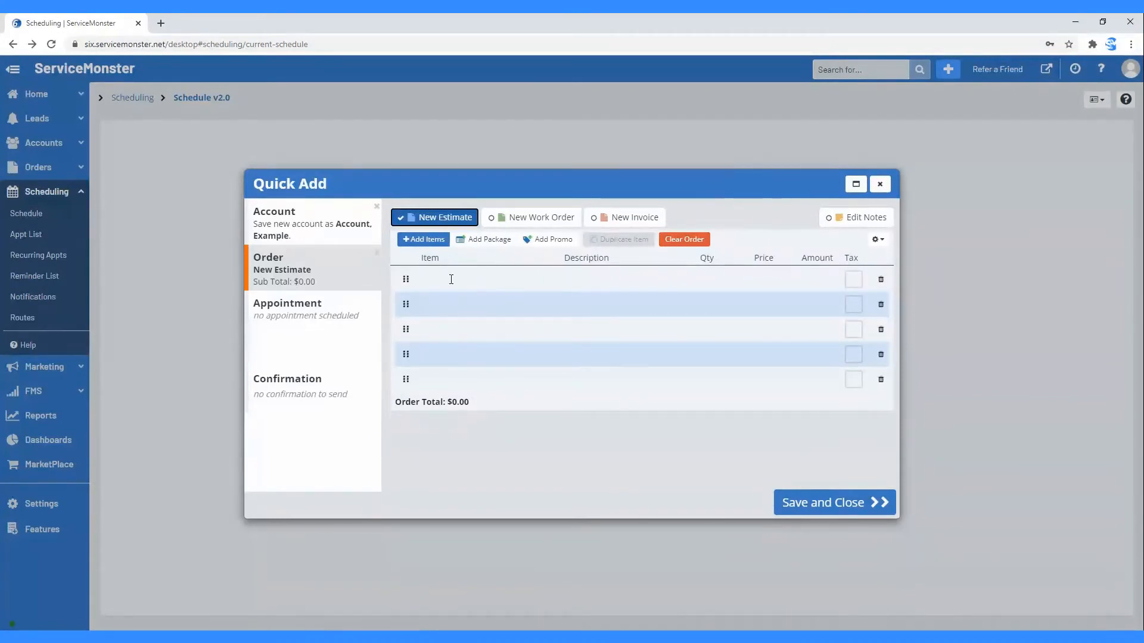
left_click(451, 279)
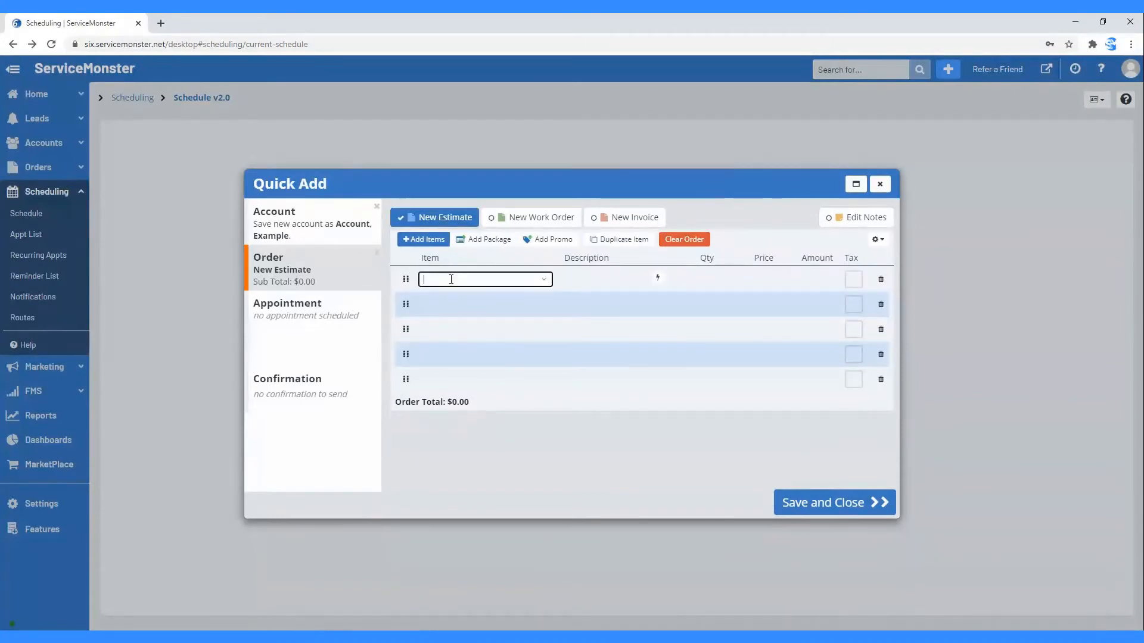
left_click(545, 280)
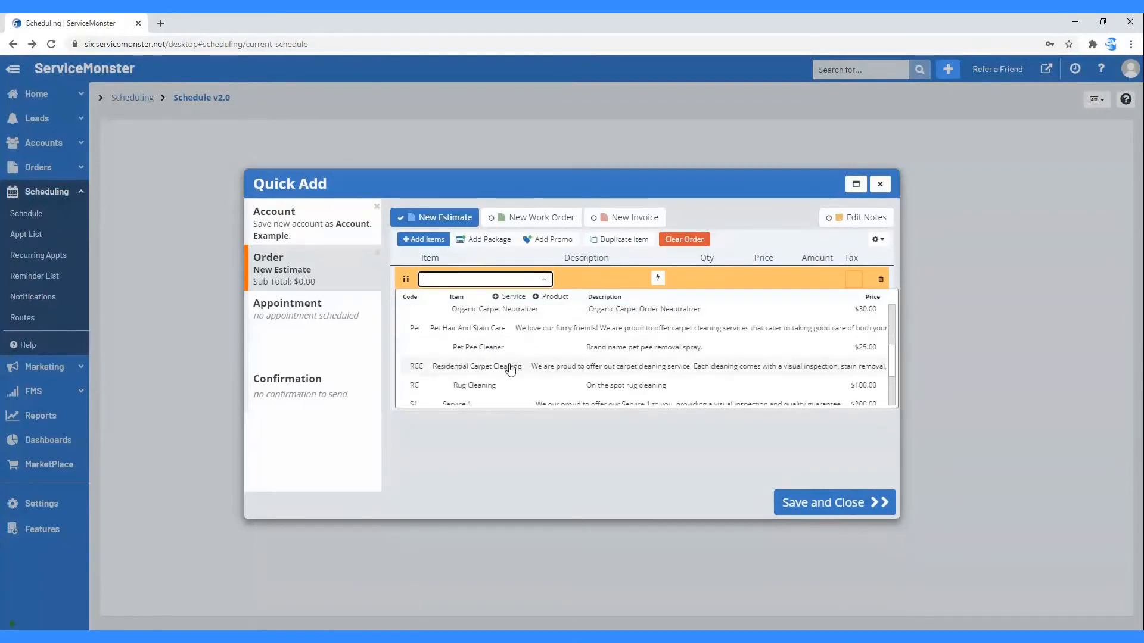
scroll(524, 346, "down", 3)
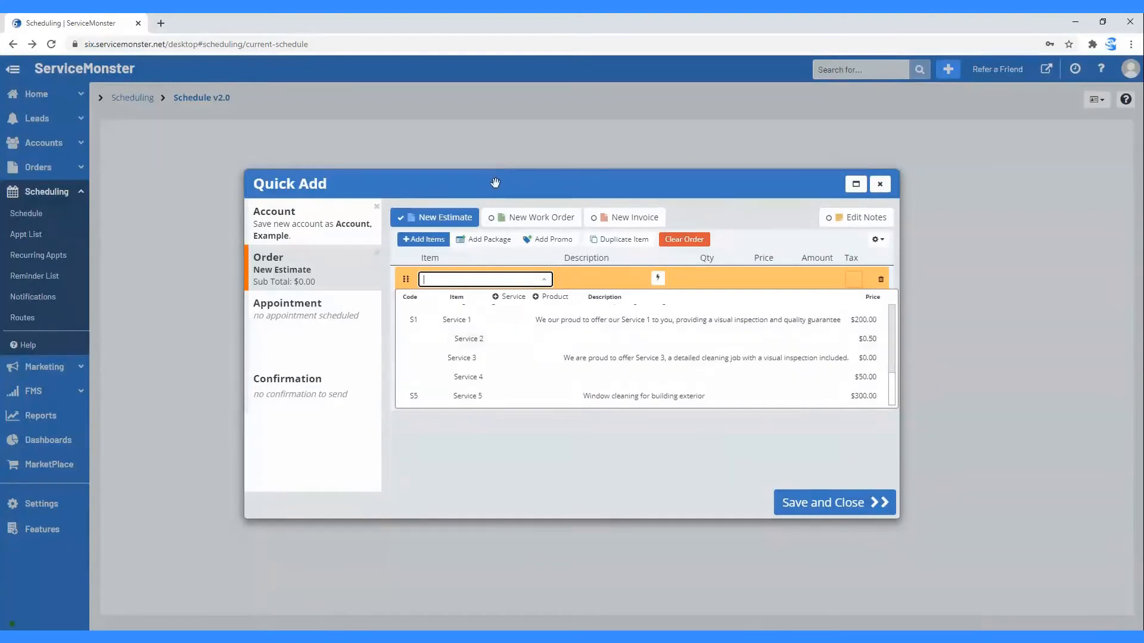
- Bulk add Service 5, Service 1 and Service 2 as line items on the estimate
left_click(422, 241)
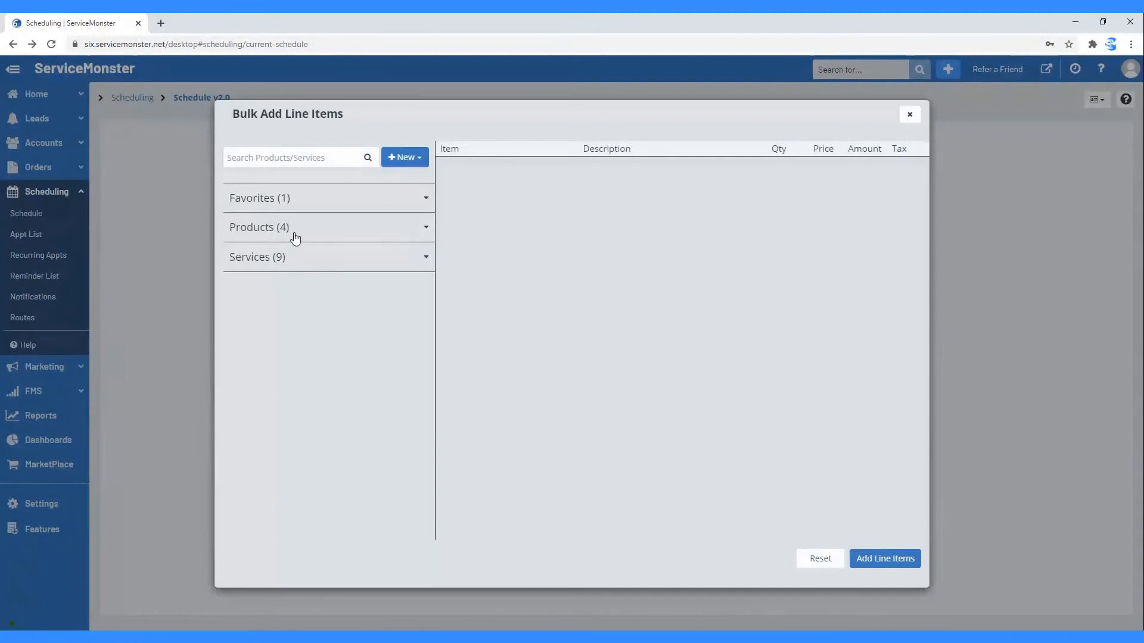
left_click(296, 237)
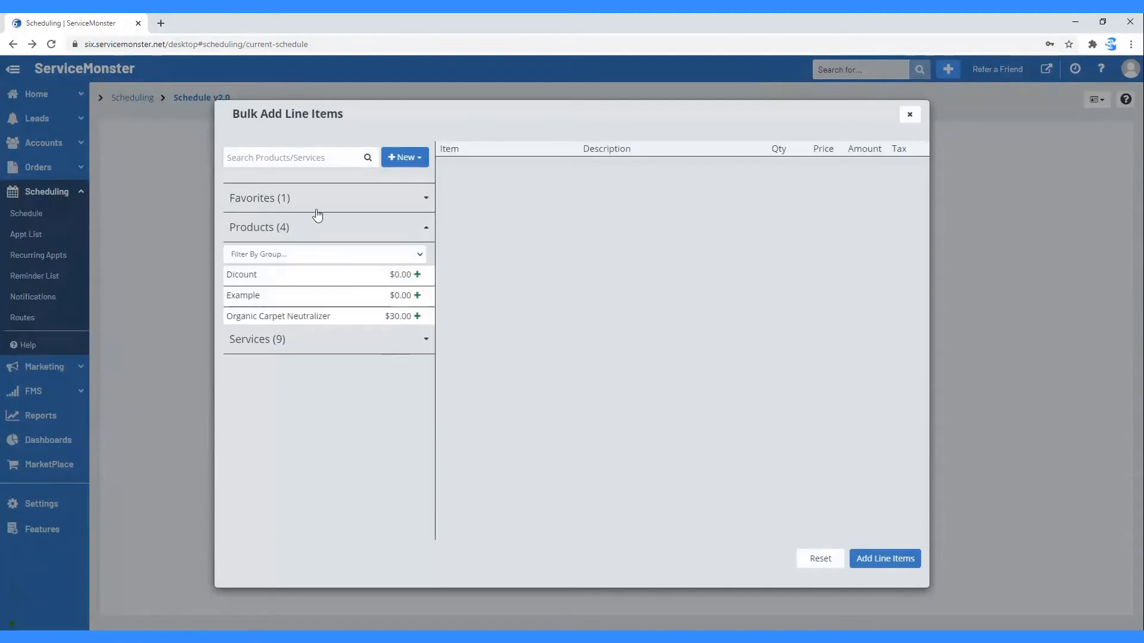
left_click(280, 385)
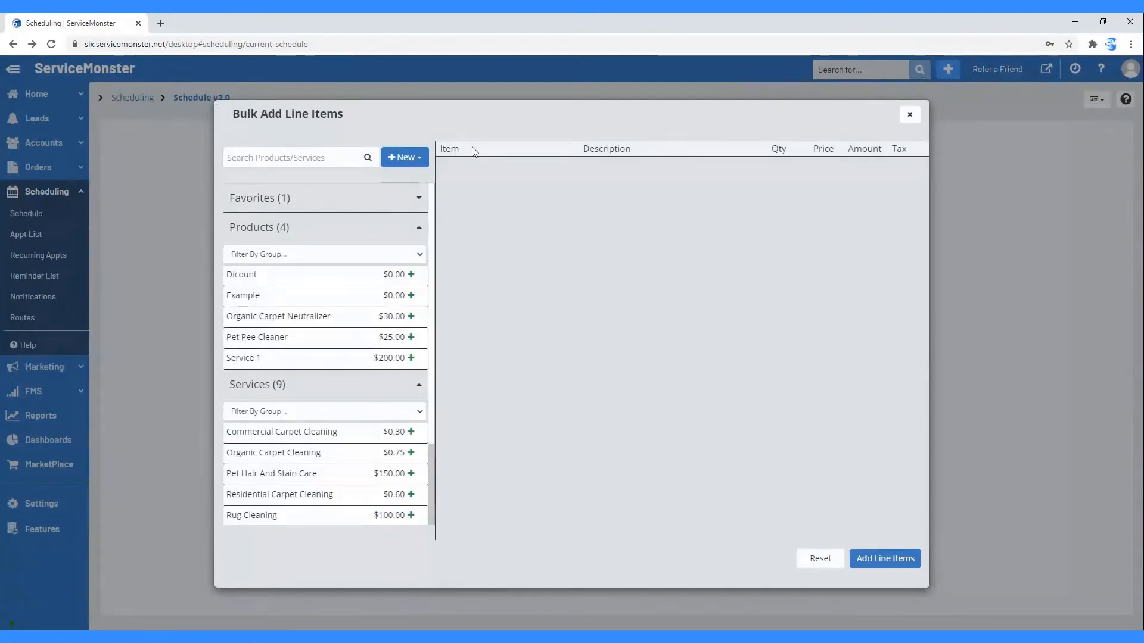
scroll(344, 333, "down", 2)
left_click(344, 516)
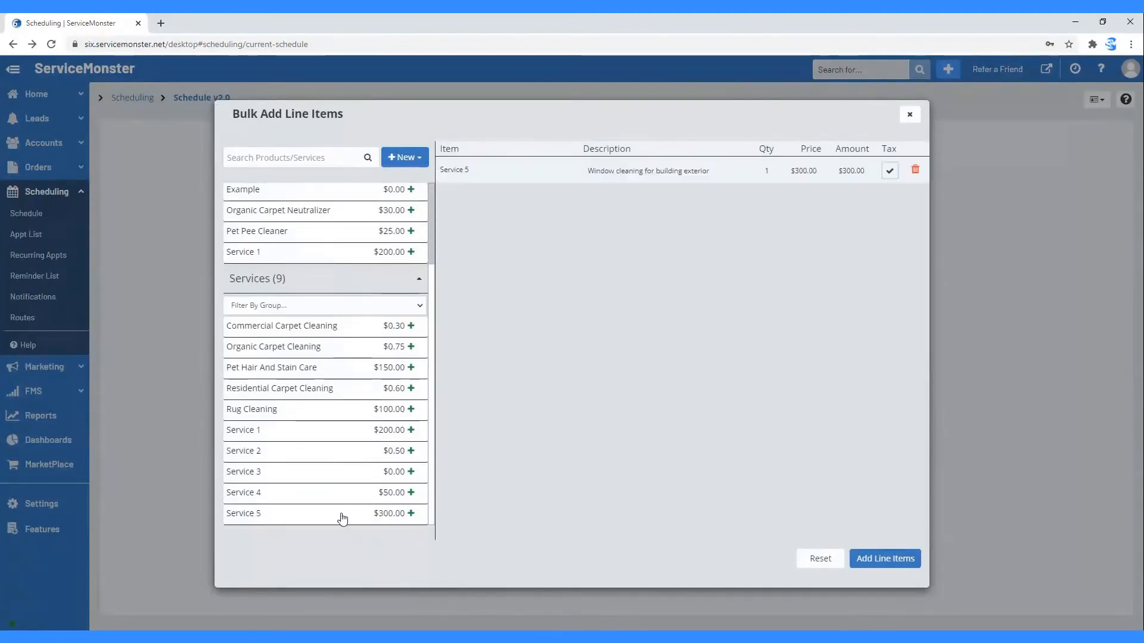
left_click(295, 435)
left_click(288, 456)
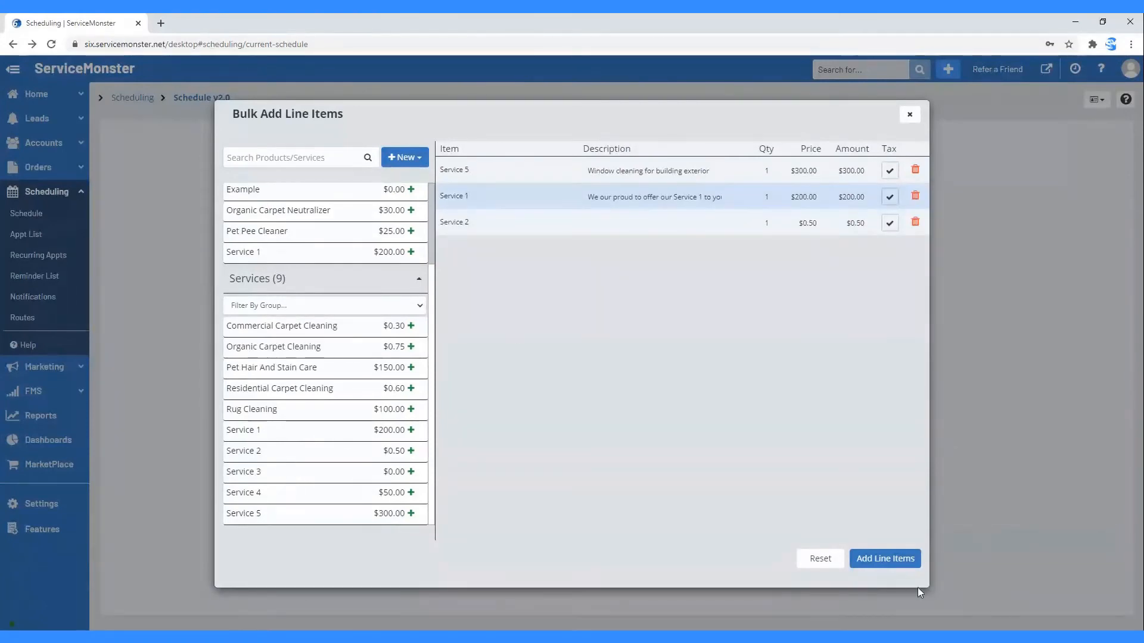
left_click(902, 563)
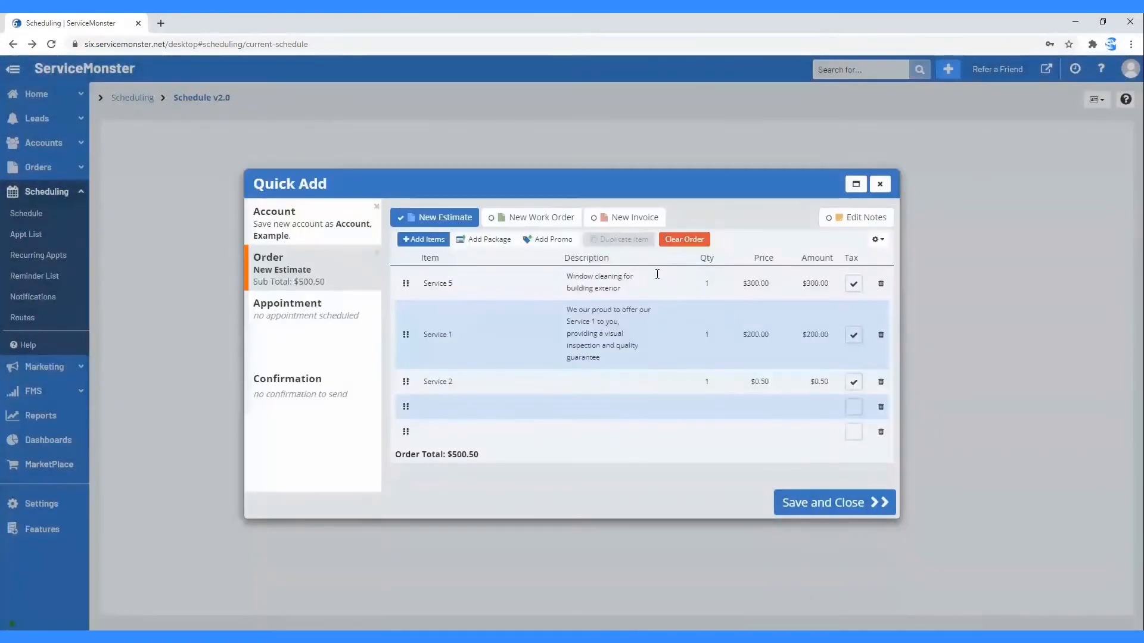
left_click(629, 409)
- Schedule an appointment for Nicks Crew on Wednesday, November 25 at 8:00 AM
left_click(305, 341)
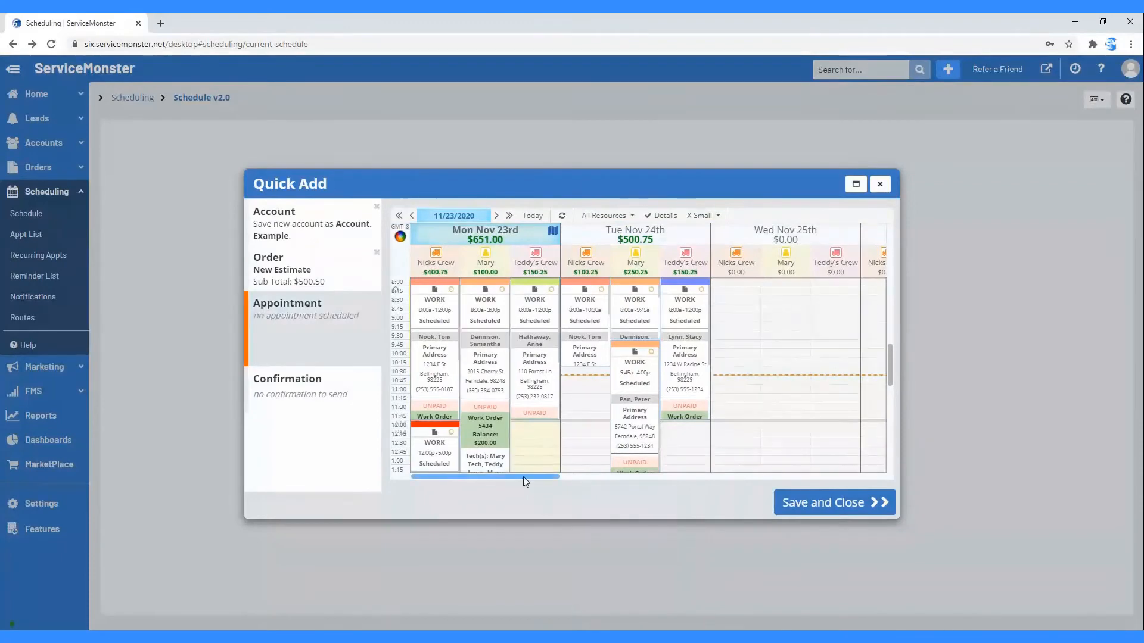
left_click_drag(523, 477, 588, 477)
left_click(527, 291)
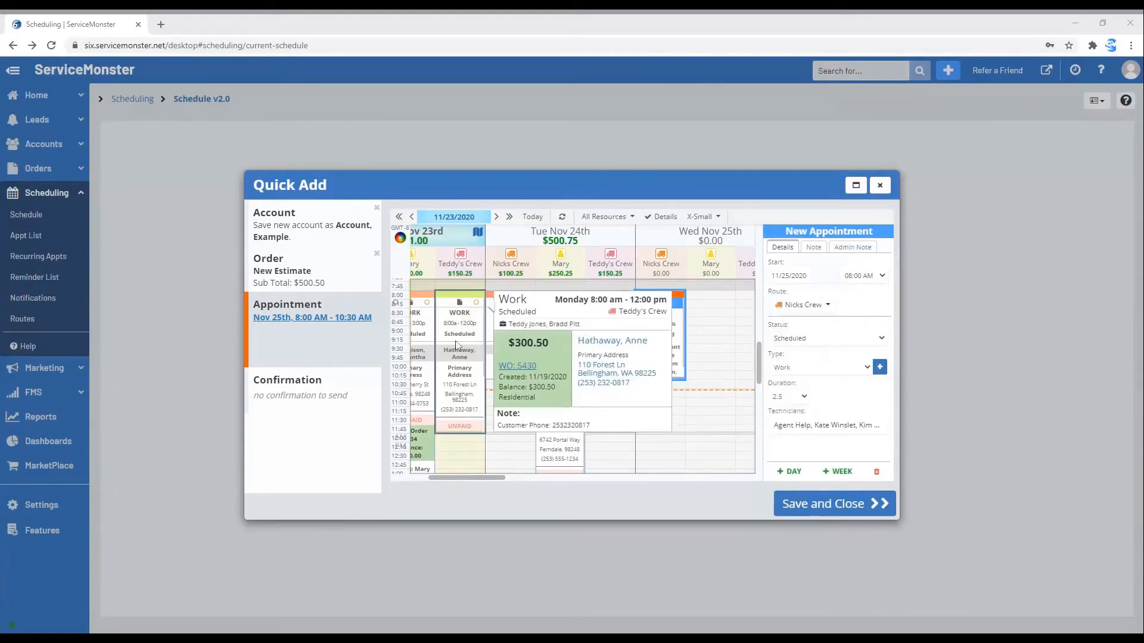
- Set the November 25 appointment's type to Rework
left_click(839, 376)
left_click(824, 363)
left_click(809, 413)
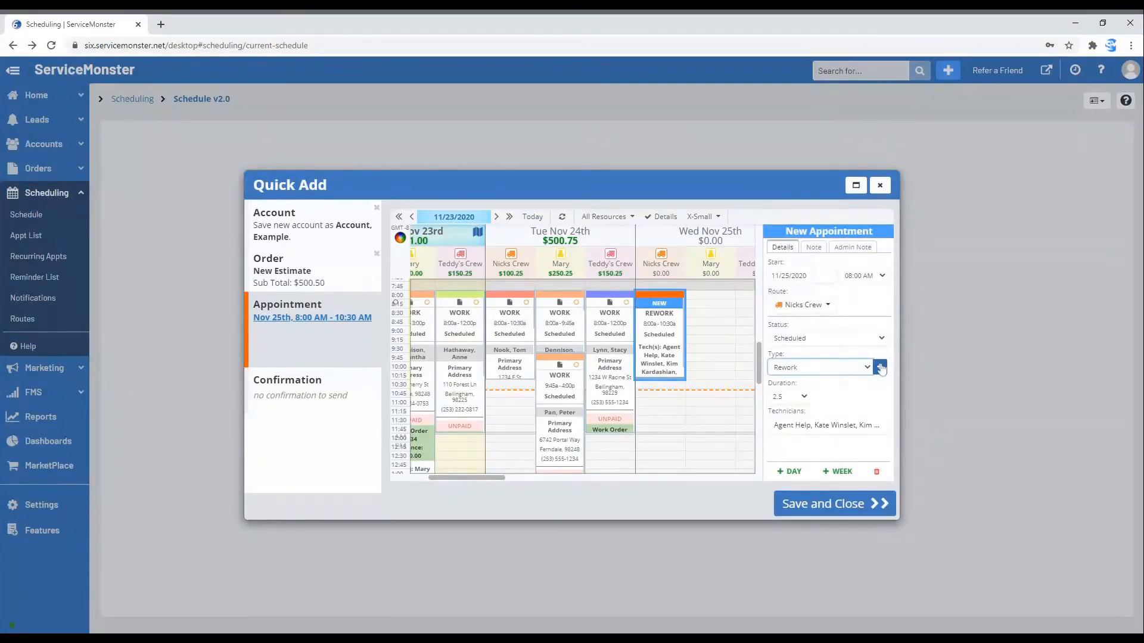
- Review the new appointment's technician selection, accept it as is, and look at the Note and Admin Note sections
left_click(852, 429)
scroll(837, 357, "down", 3)
scroll(837, 357, "up", 4)
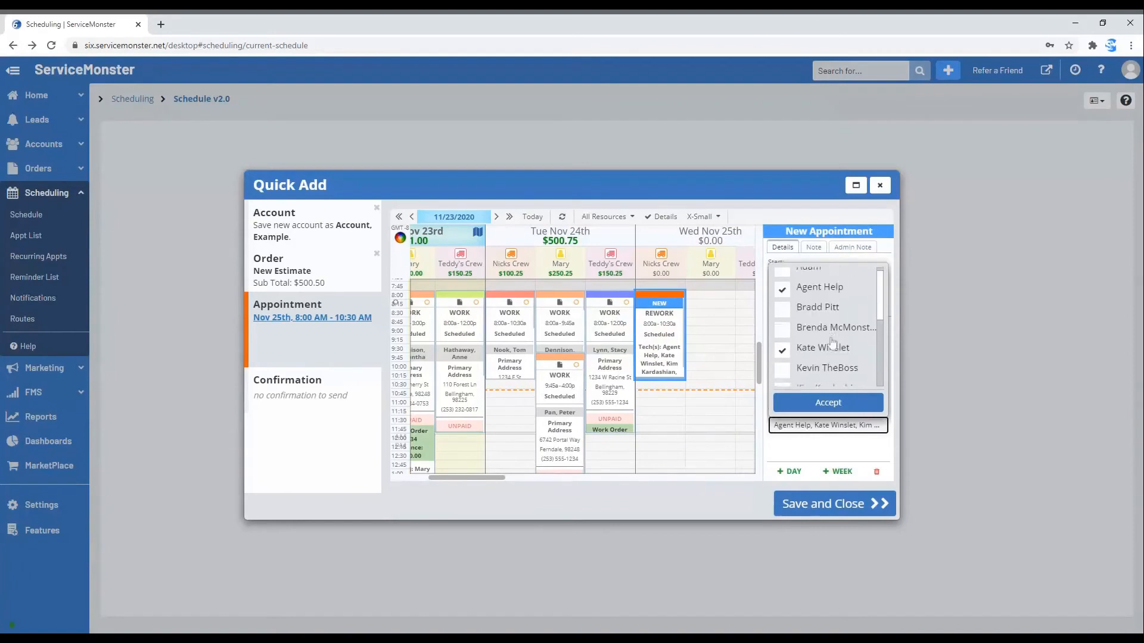
left_click(829, 402)
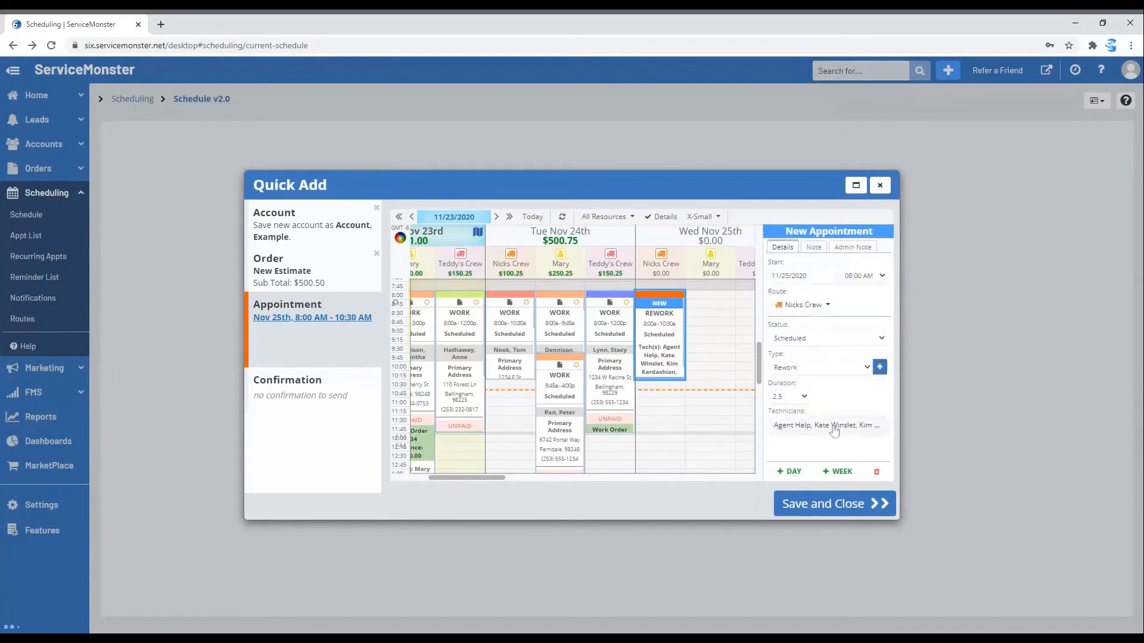
left_click(819, 251)
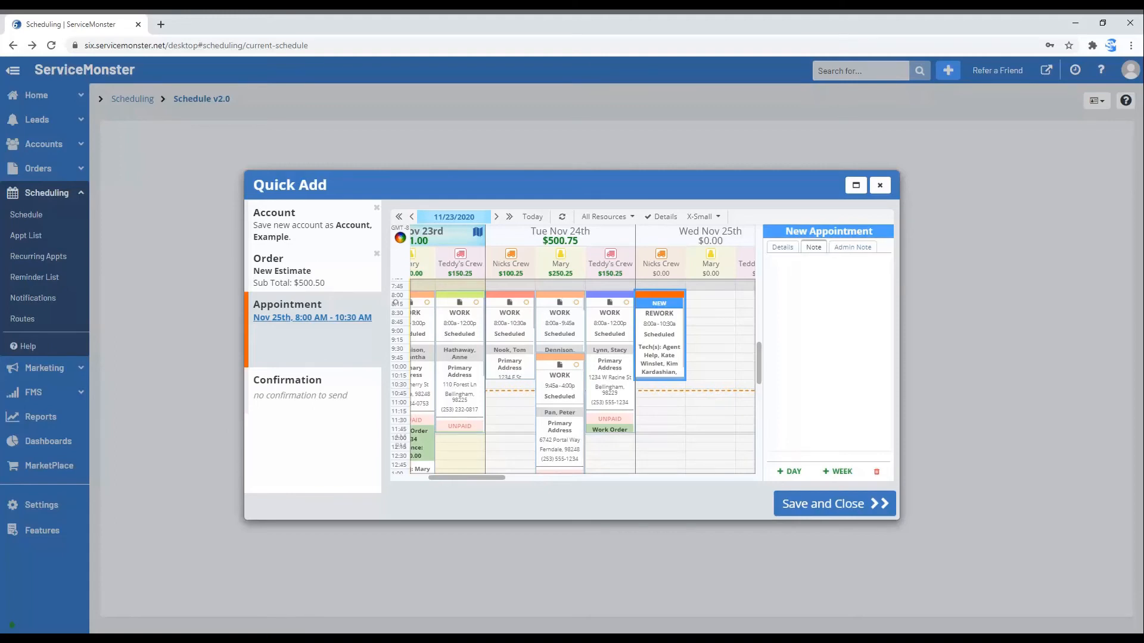
left_click(842, 253)
left_click(783, 246)
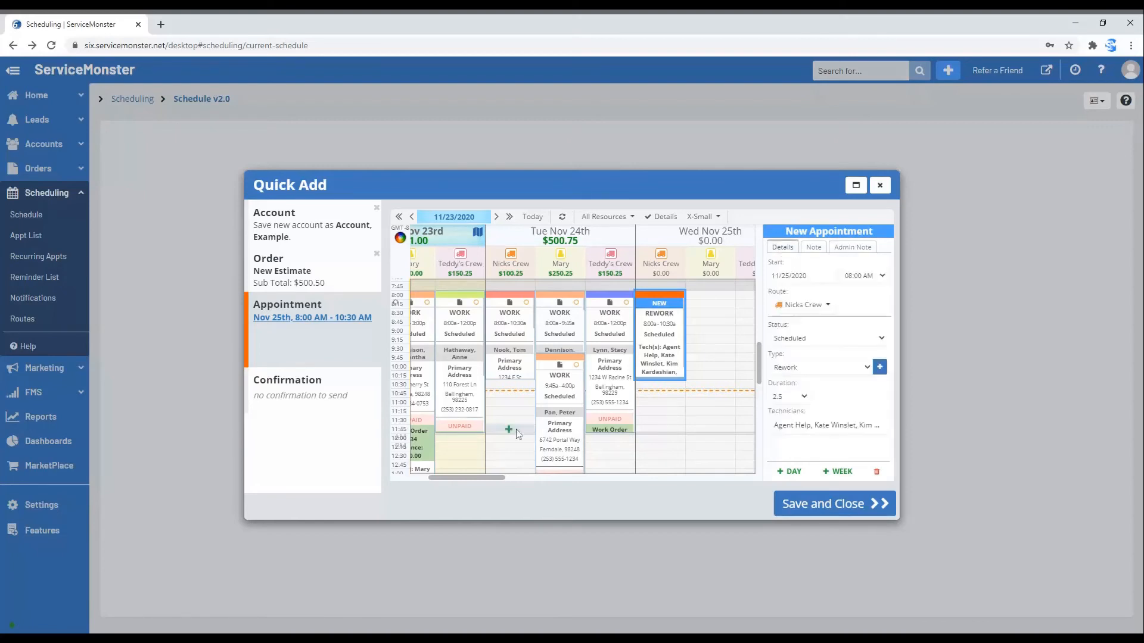
- Add a second Nicks Crew appointment on Thursday, November 26 at 8:00 AM and delete it
left_click_drag(454, 478, 499, 479)
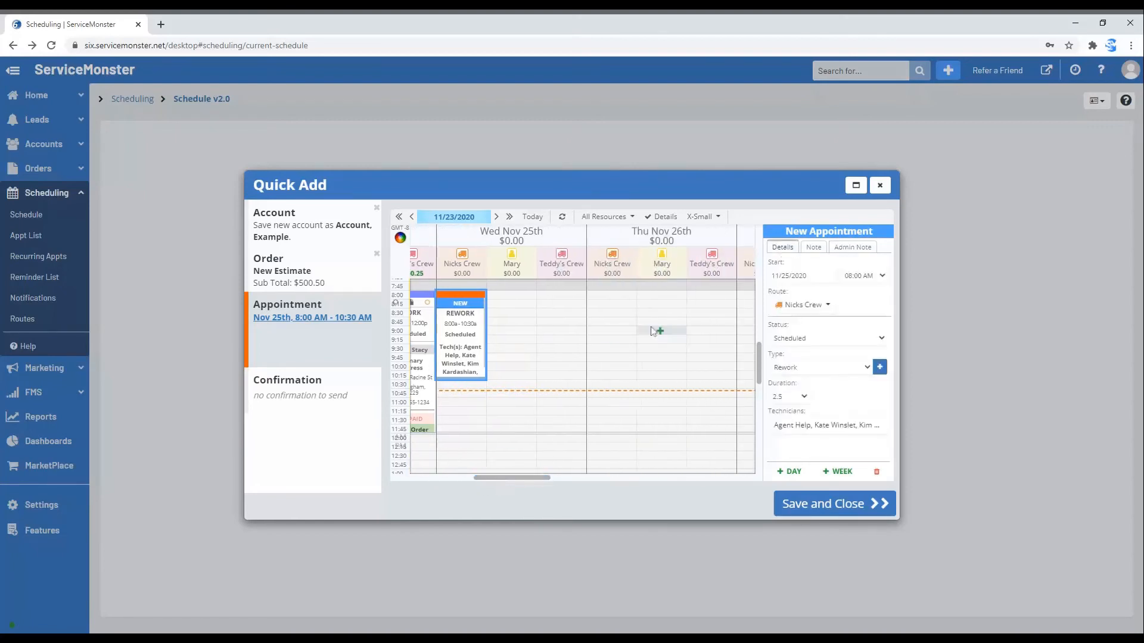
left_click(601, 301)
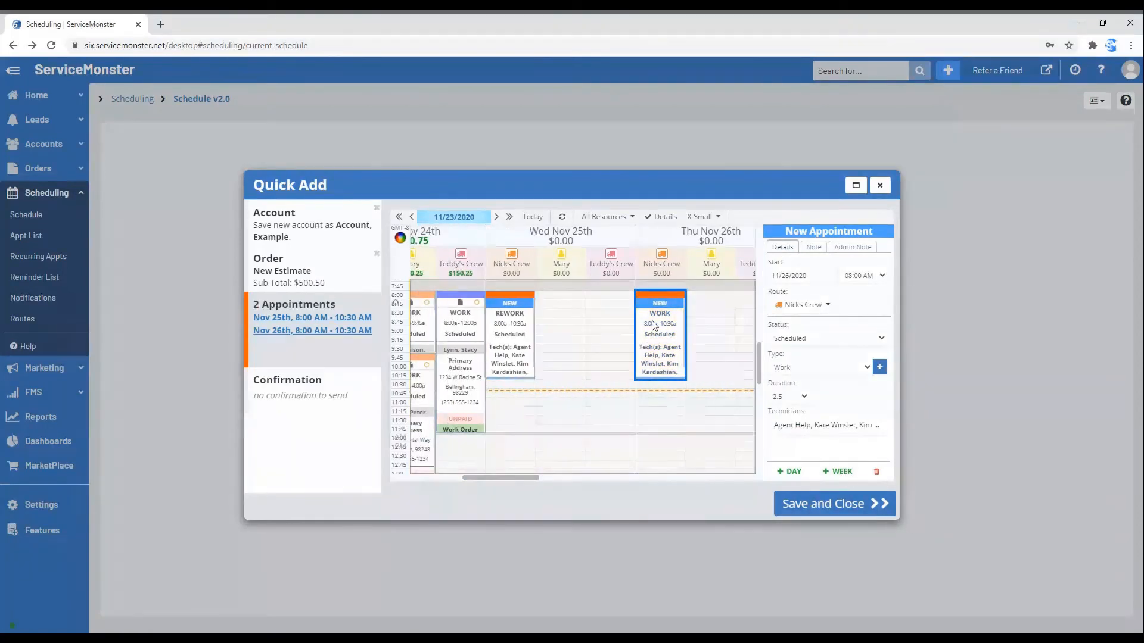
left_click(876, 472)
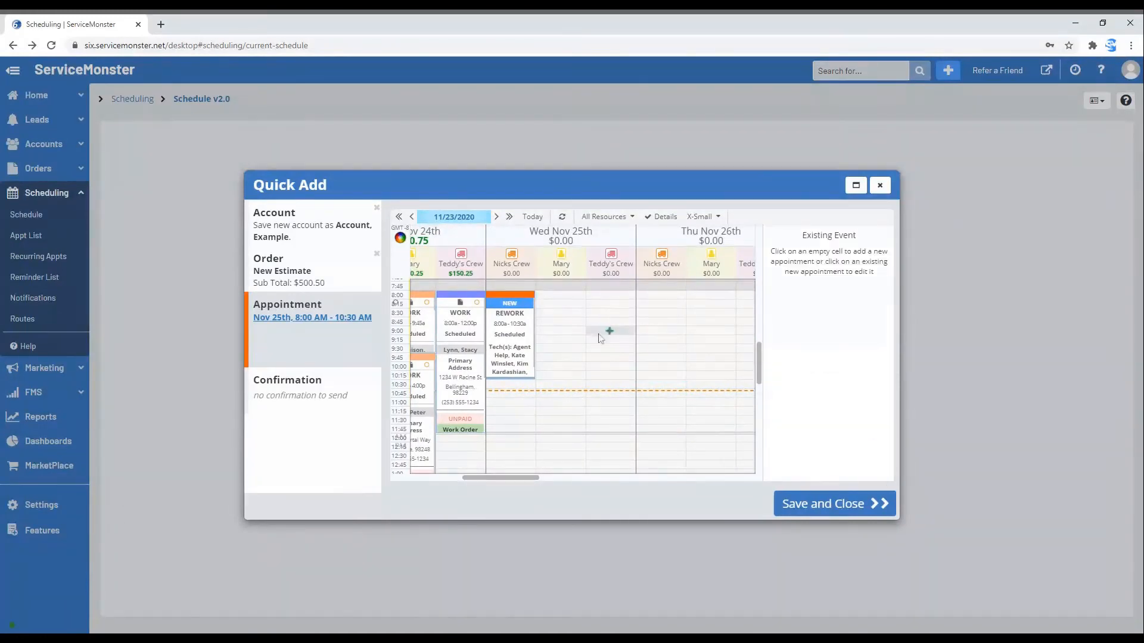
- Extend the November 25 appointment with additional day appointments on November 26 and 27 at 8:00 AM
left_click(510, 342)
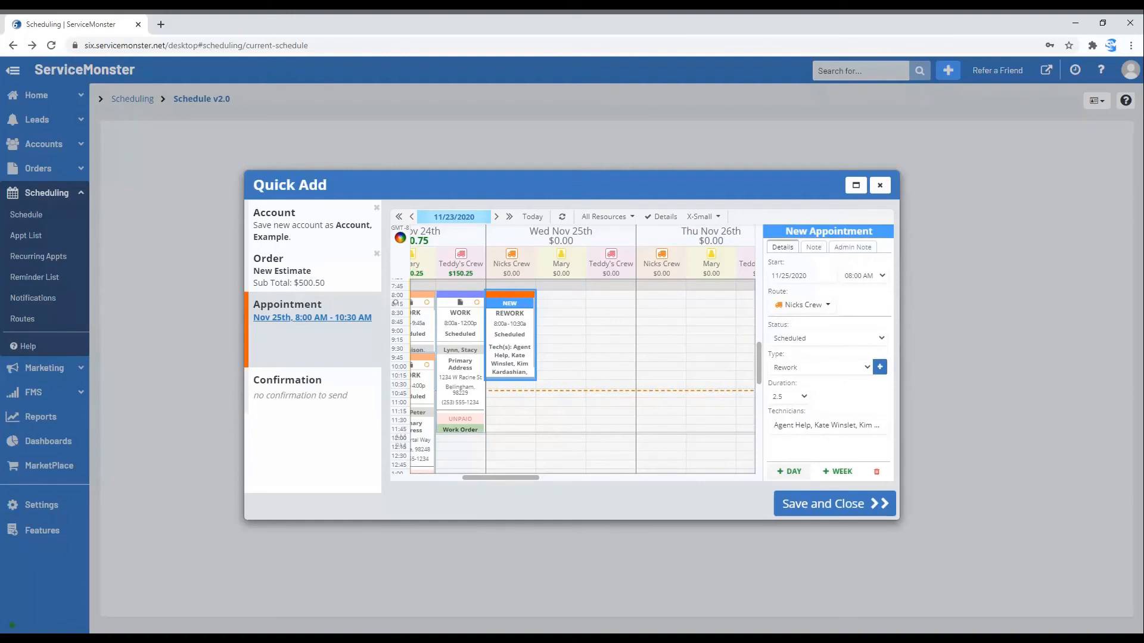
left_click(789, 472)
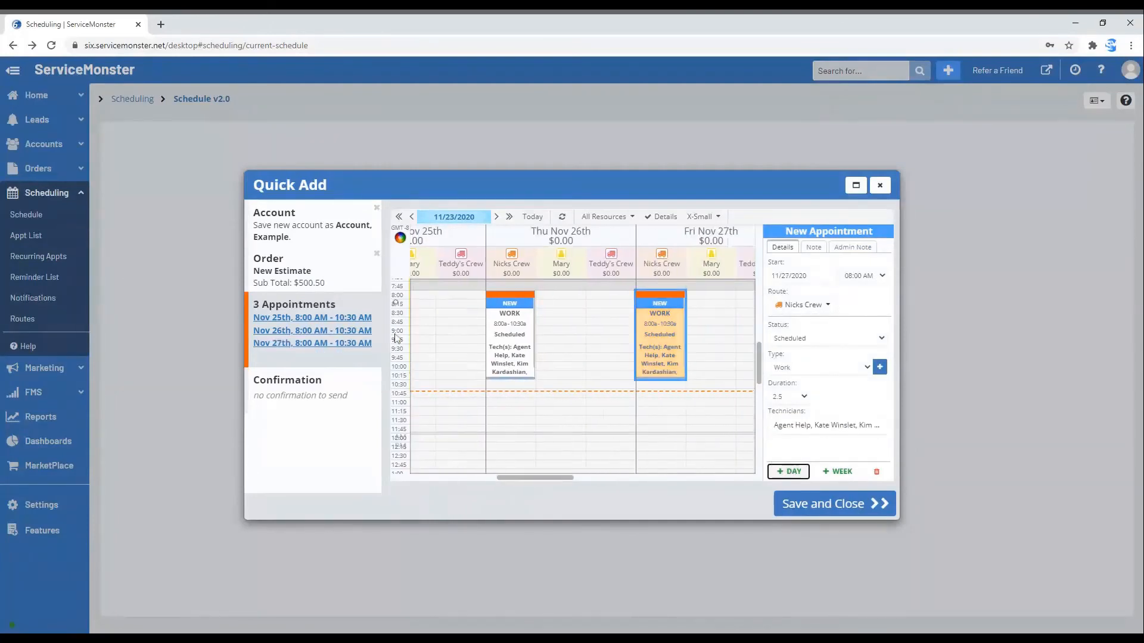
- Delete the additional November 27 and November 26 appointments, keeping only the November 25 one
left_click(877, 472)
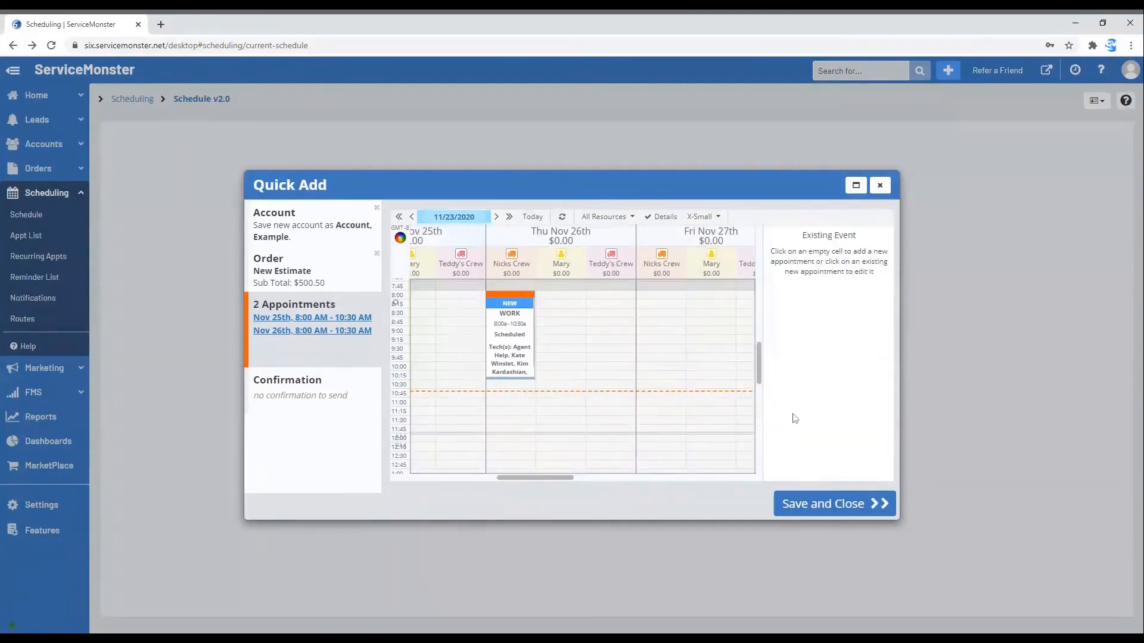
left_click(877, 472)
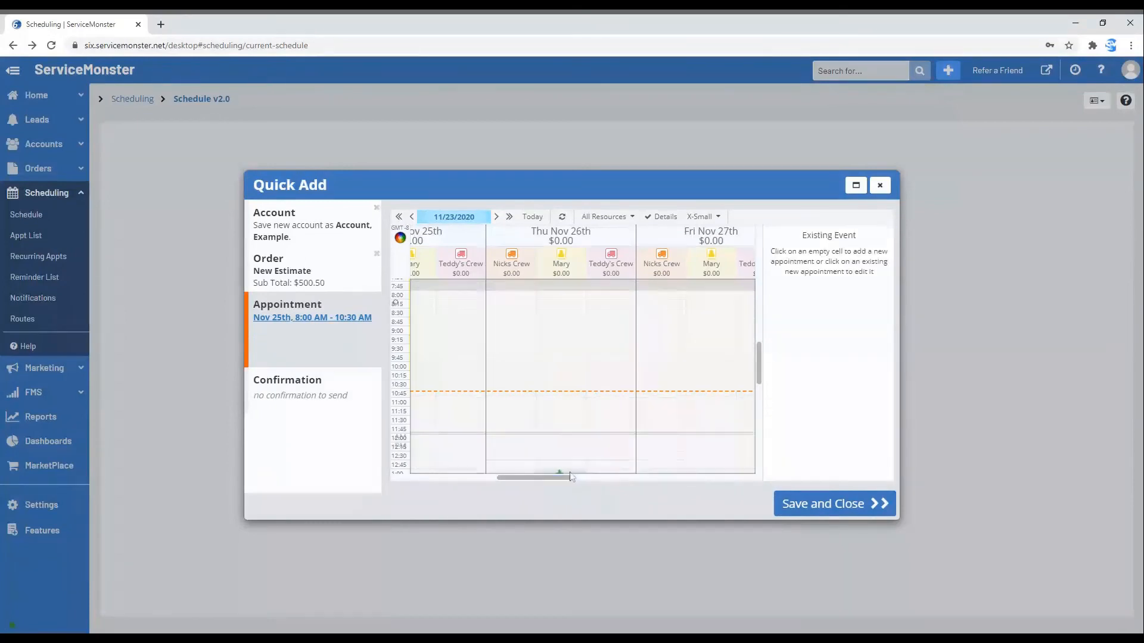
left_click(837, 472)
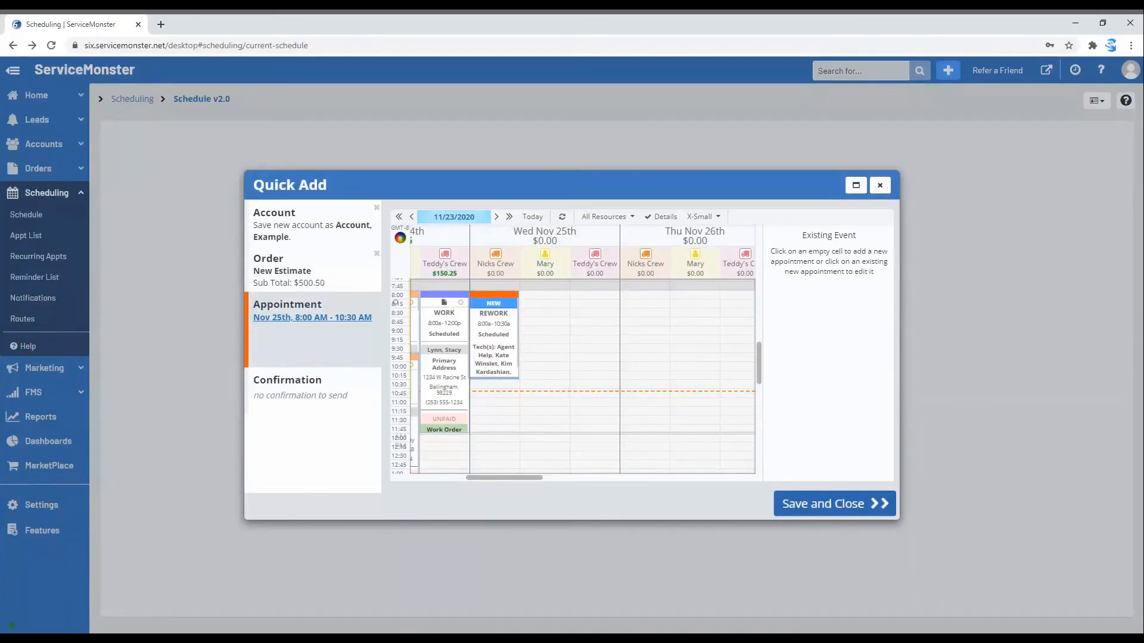
- Enable email and text confirmations for the new entry and choose the Job Confirmation email template
left_click(306, 384)
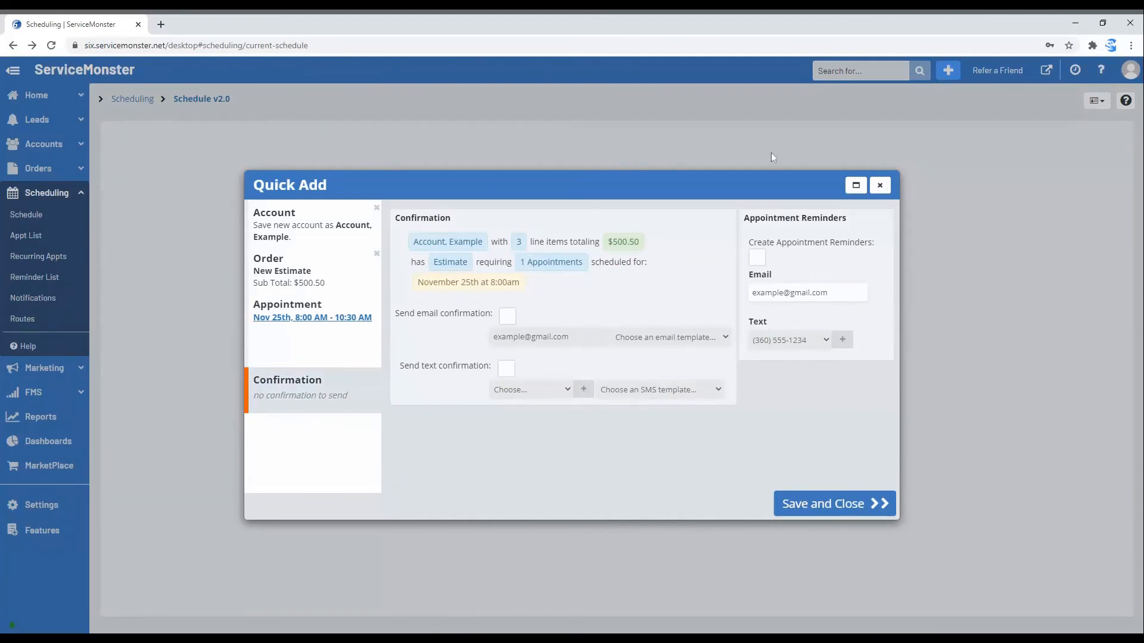
left_click(507, 316)
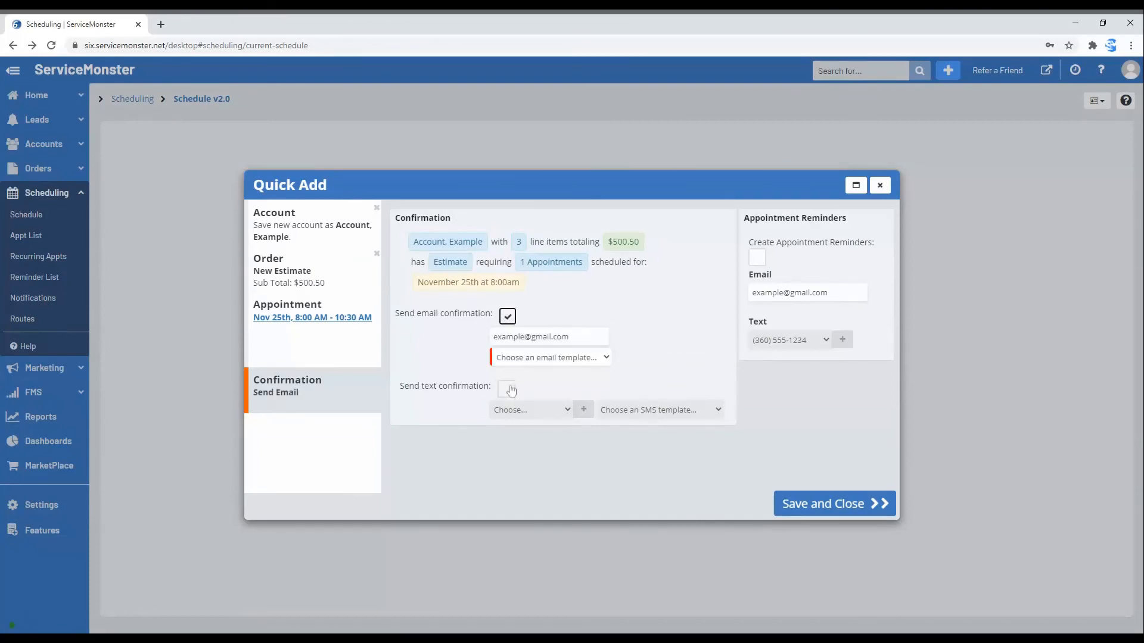
left_click(507, 389)
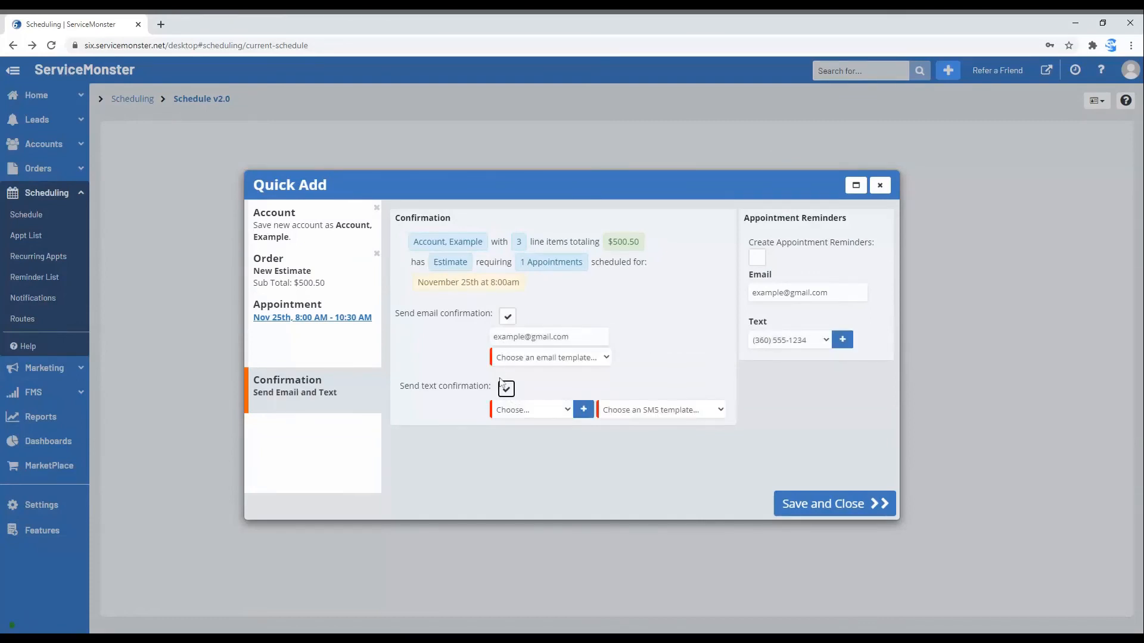
left_click(589, 368)
left_click(589, 362)
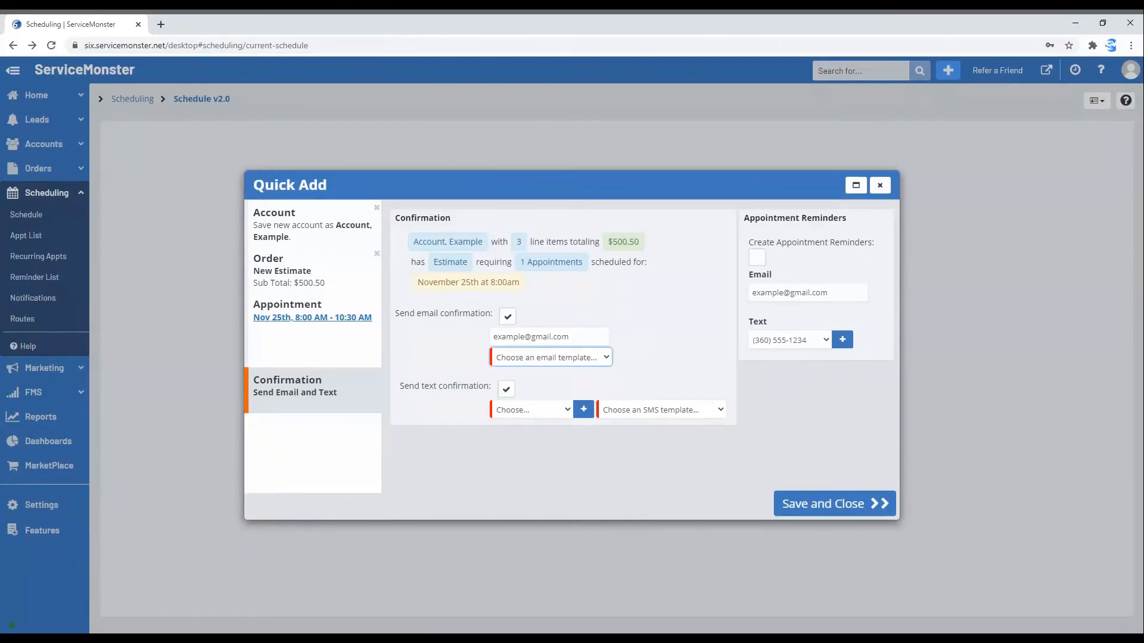
left_click(545, 373)
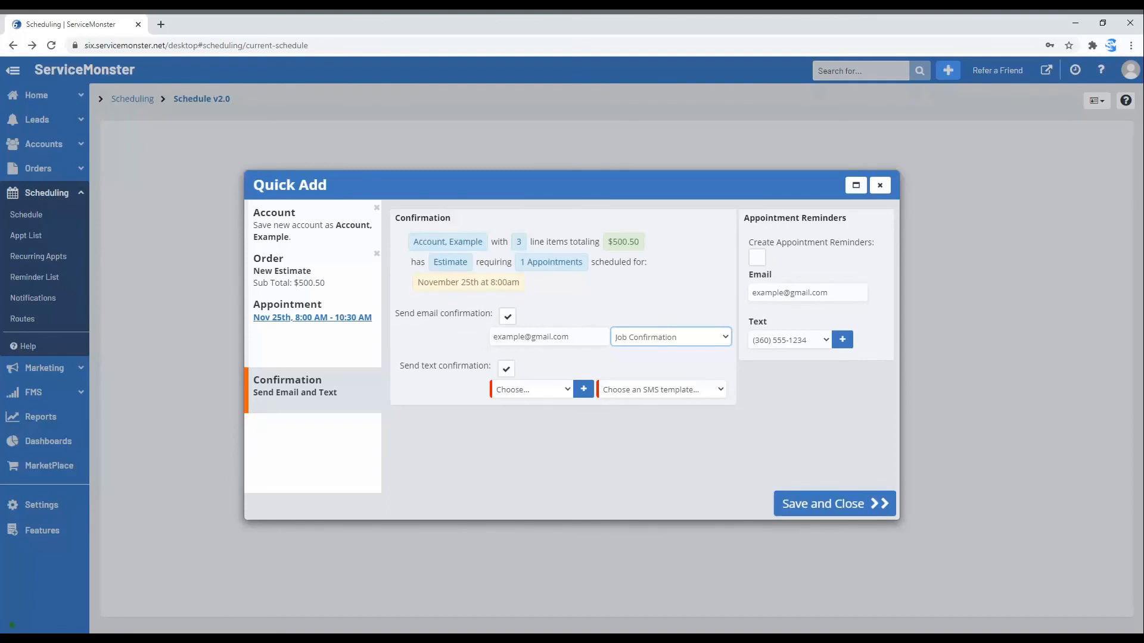
- Turn off both the text and email confirmations, and save and close the Quick Add entry
left_click(649, 397)
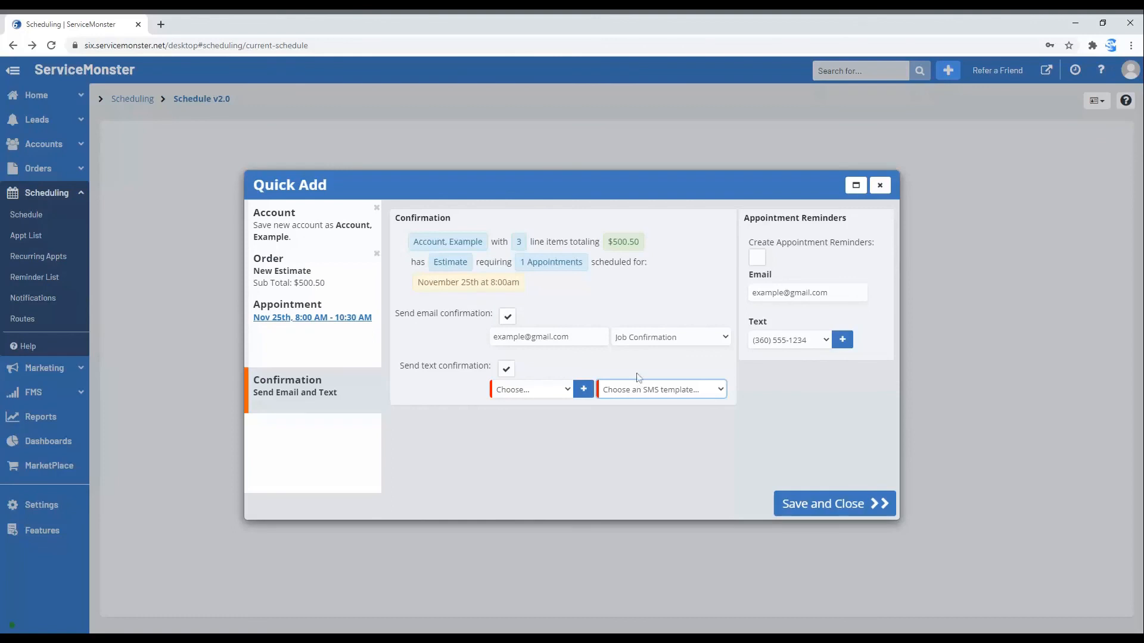
left_click(507, 368)
left_click(507, 368)
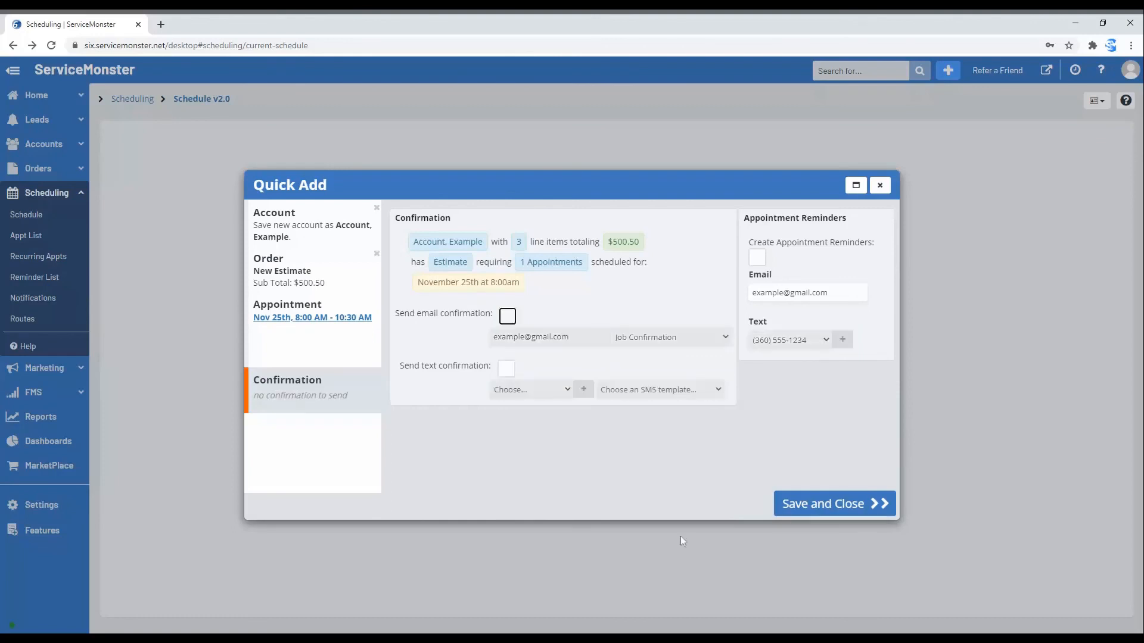
left_click(507, 369)
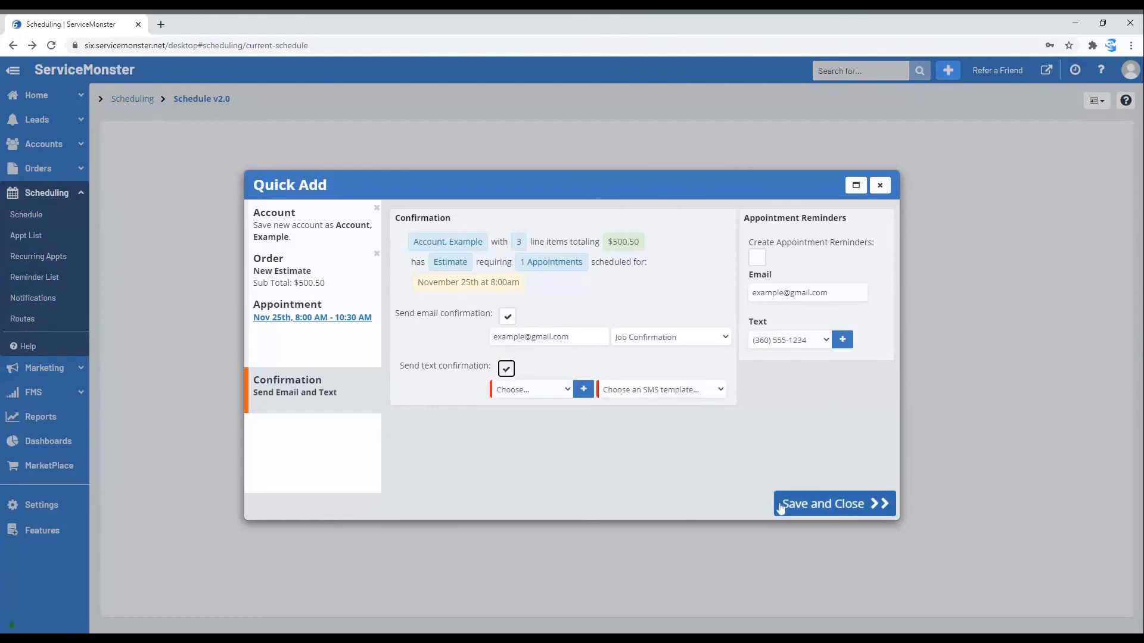
left_click(507, 369)
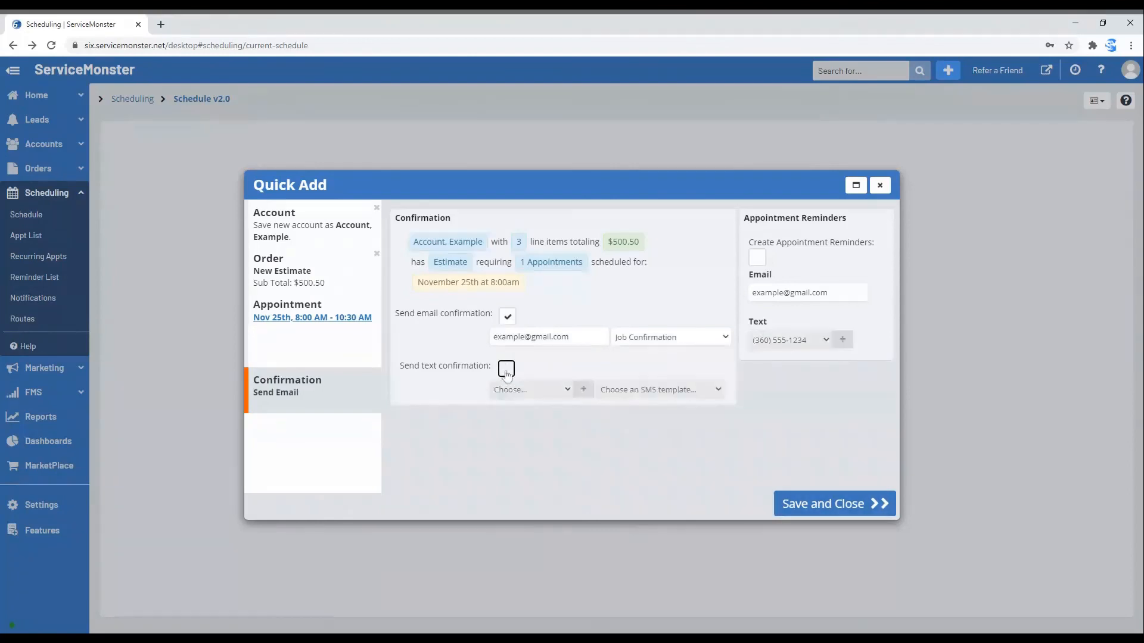
left_click(507, 316)
left_click(834, 499)
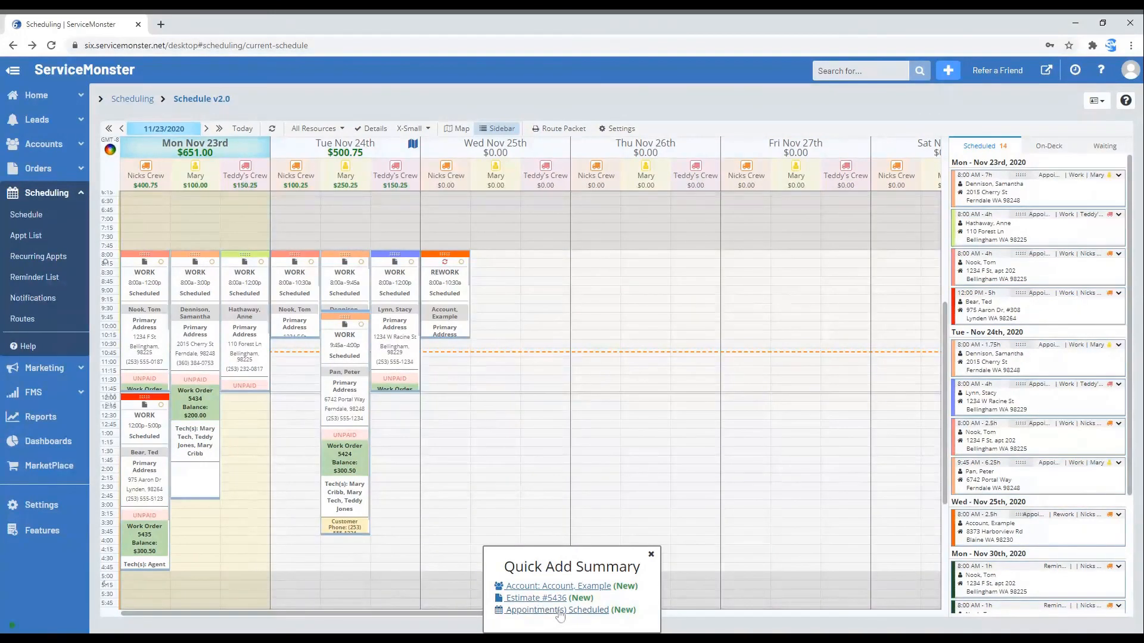
- View the new account, its estimate and the scheduled appointment through the Quick Add Summary links
left_click(603, 589)
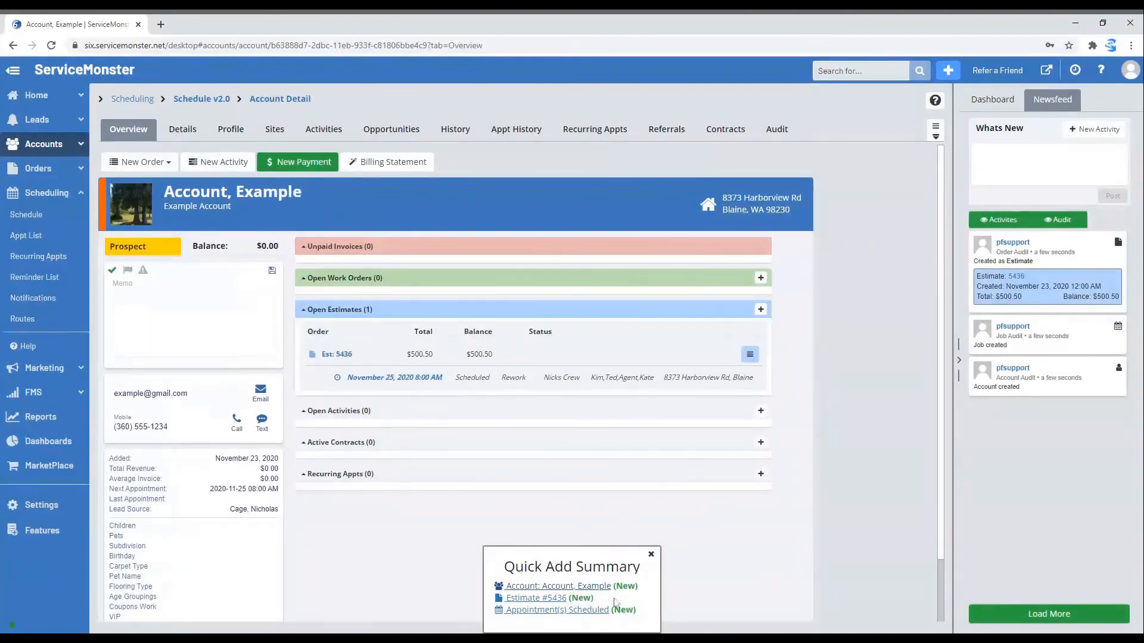
left_click(557, 602)
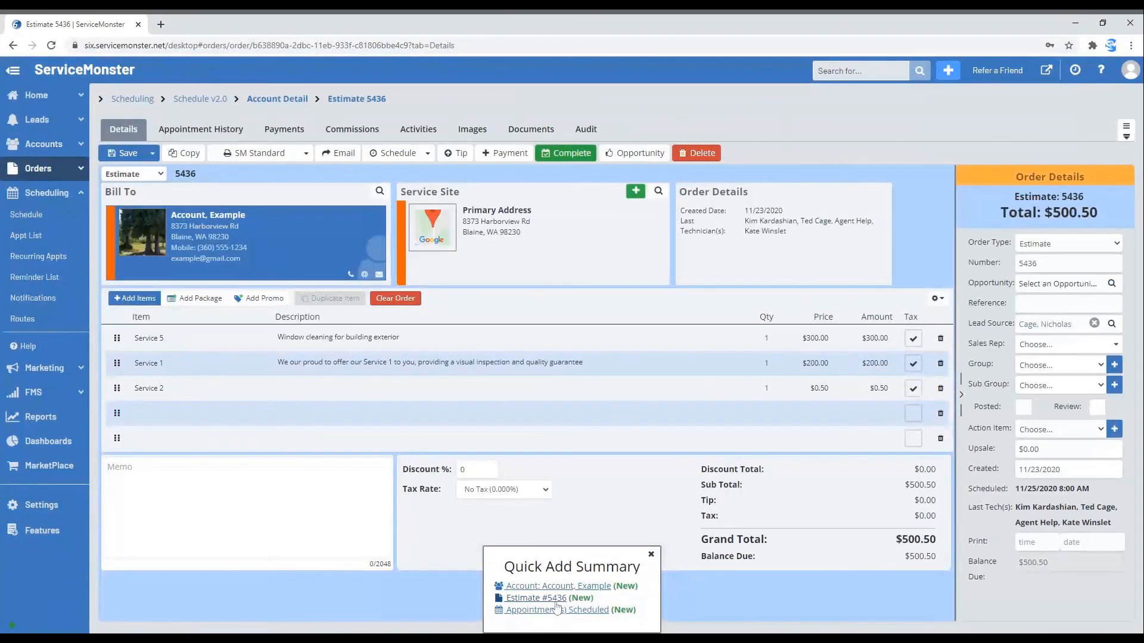
left_click(558, 609)
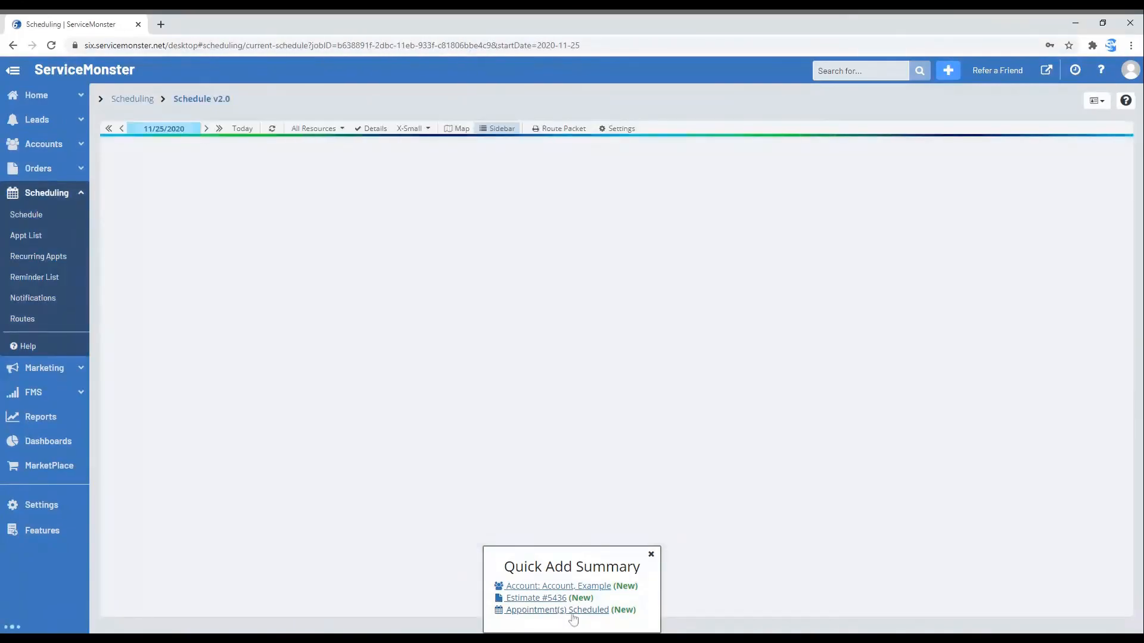